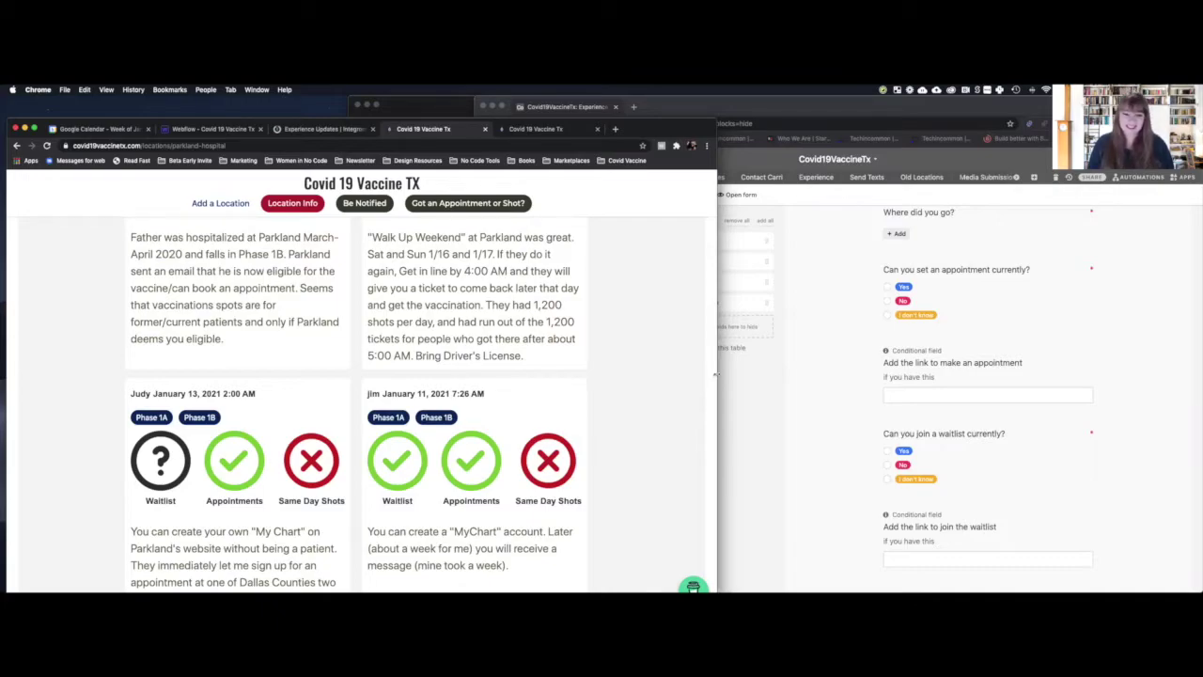
- Bring up the Experience Updates scenario in Integromat
left_click(795, 454)
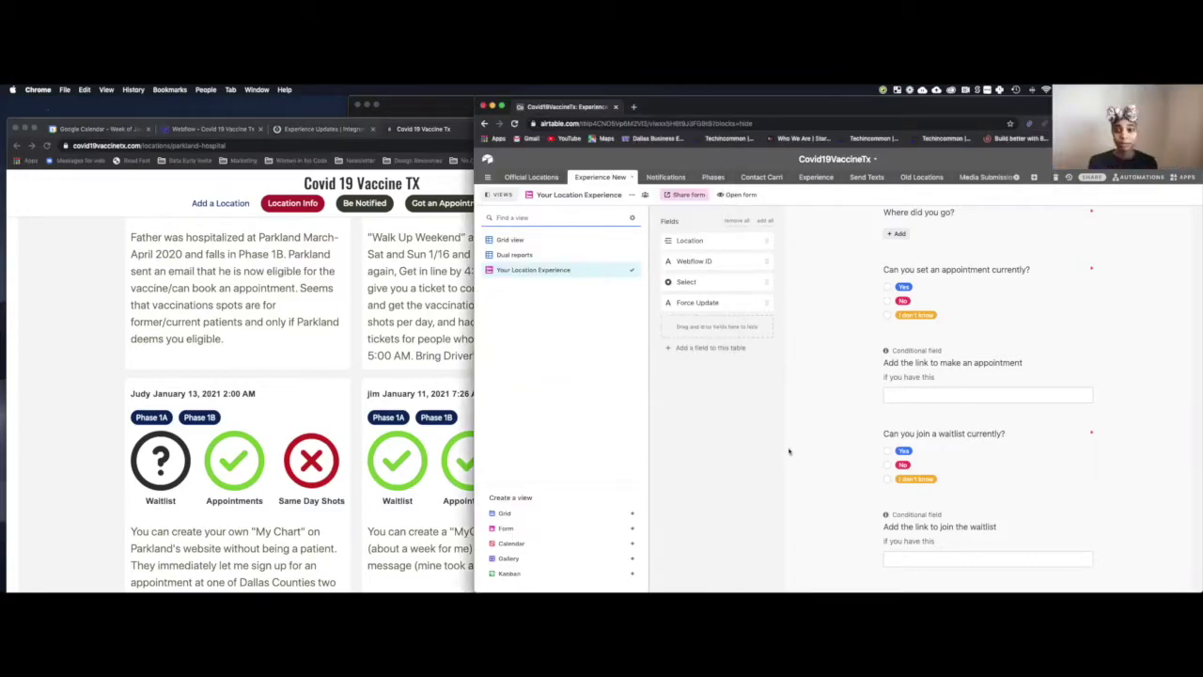
left_click(415, 365)
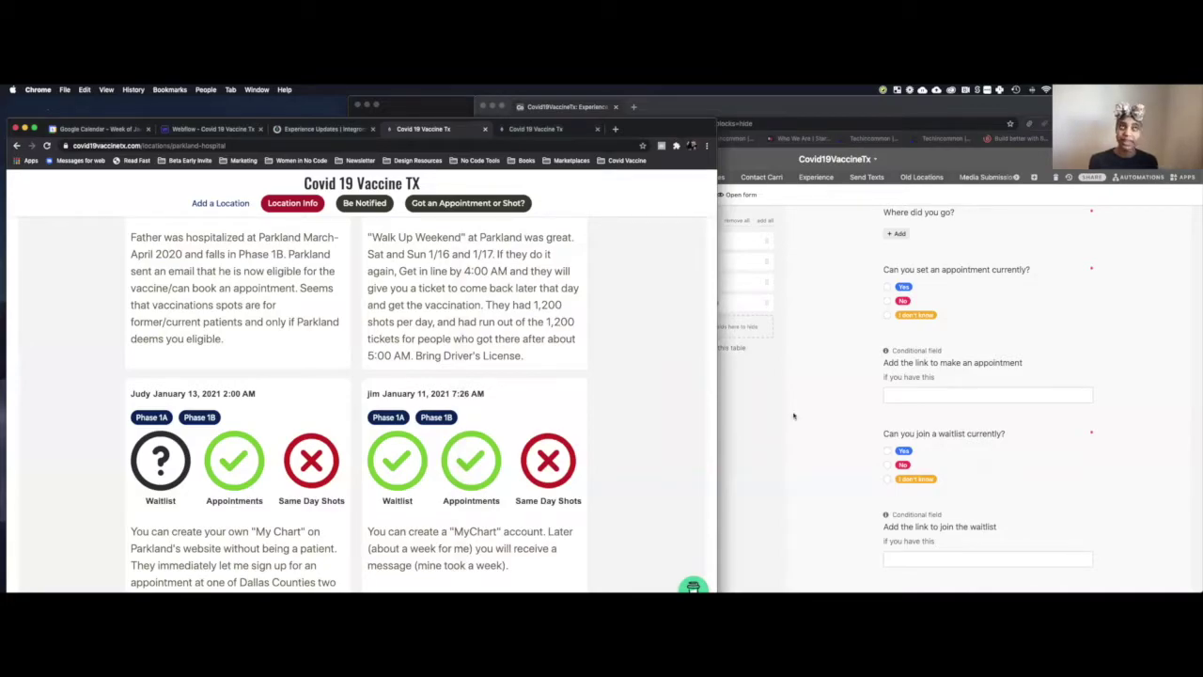
left_click(342, 129)
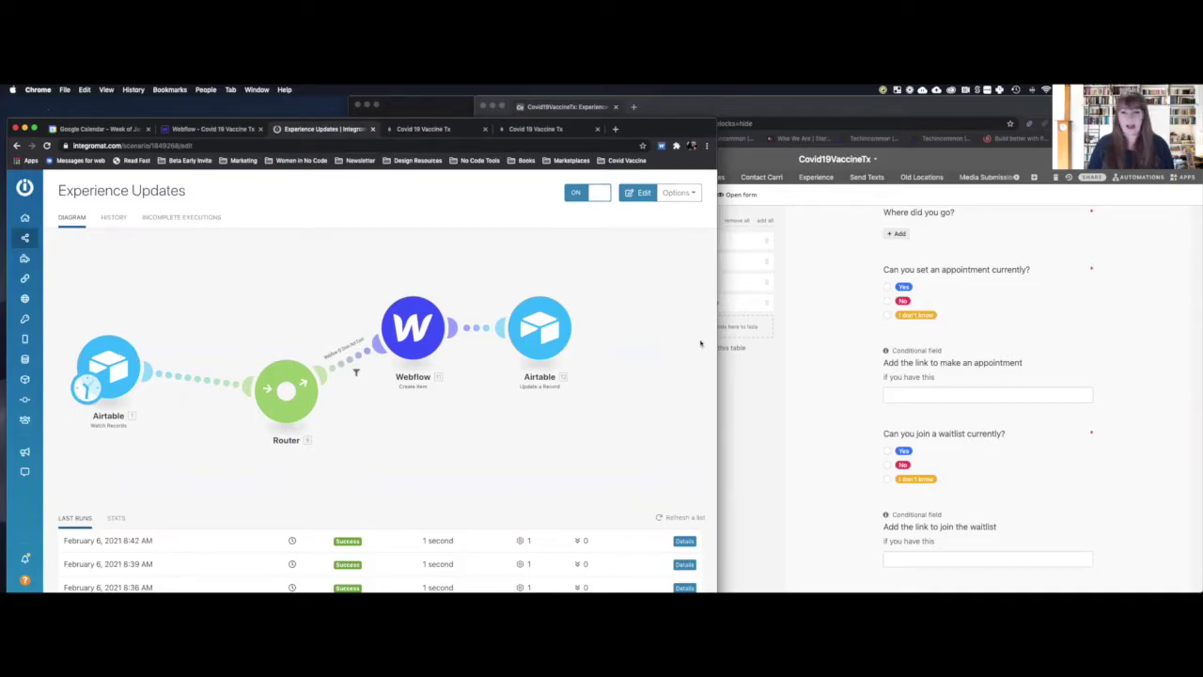
- Switch to the Airtable base, open the Official Locations table and collapse the views sidebar
left_click(839, 339)
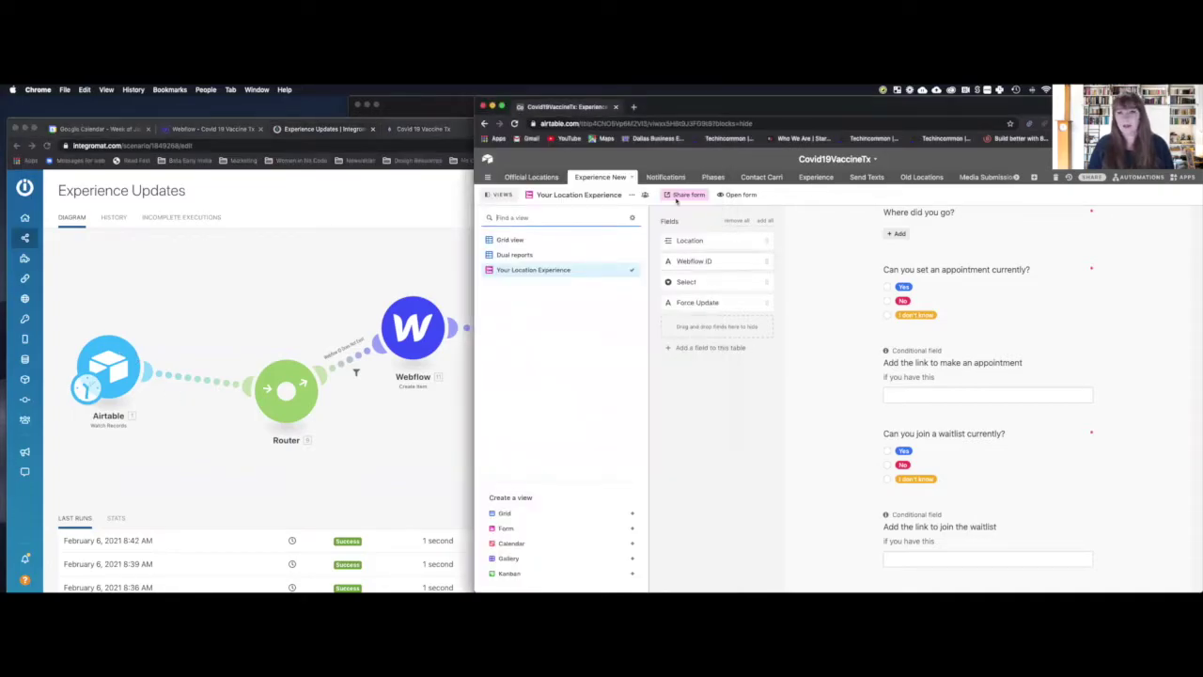
left_click(543, 179)
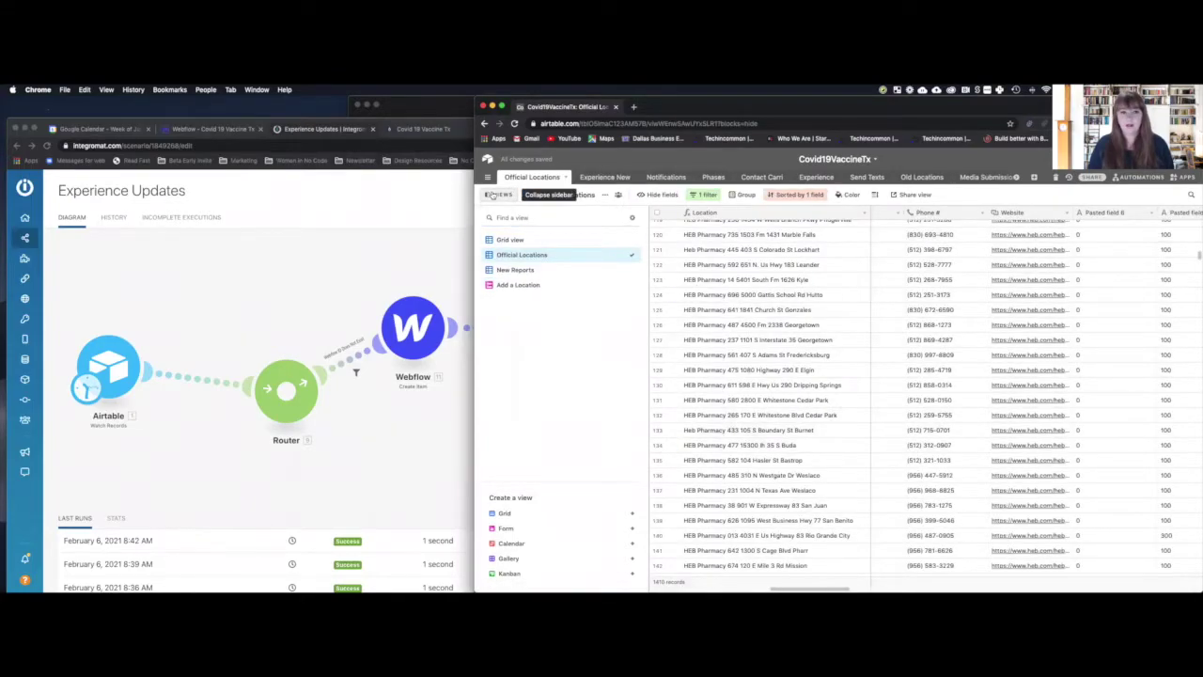
left_click(493, 195)
- Look through the location type, phase and waitlist columns of the Official Locations table
scroll(776, 325, "up", 2)
scroll(777, 325, "up", 10)
scroll(836, 311, "right", 2)
scroll(836, 311, "right", 3)
scroll(880, 298, "up", 2)
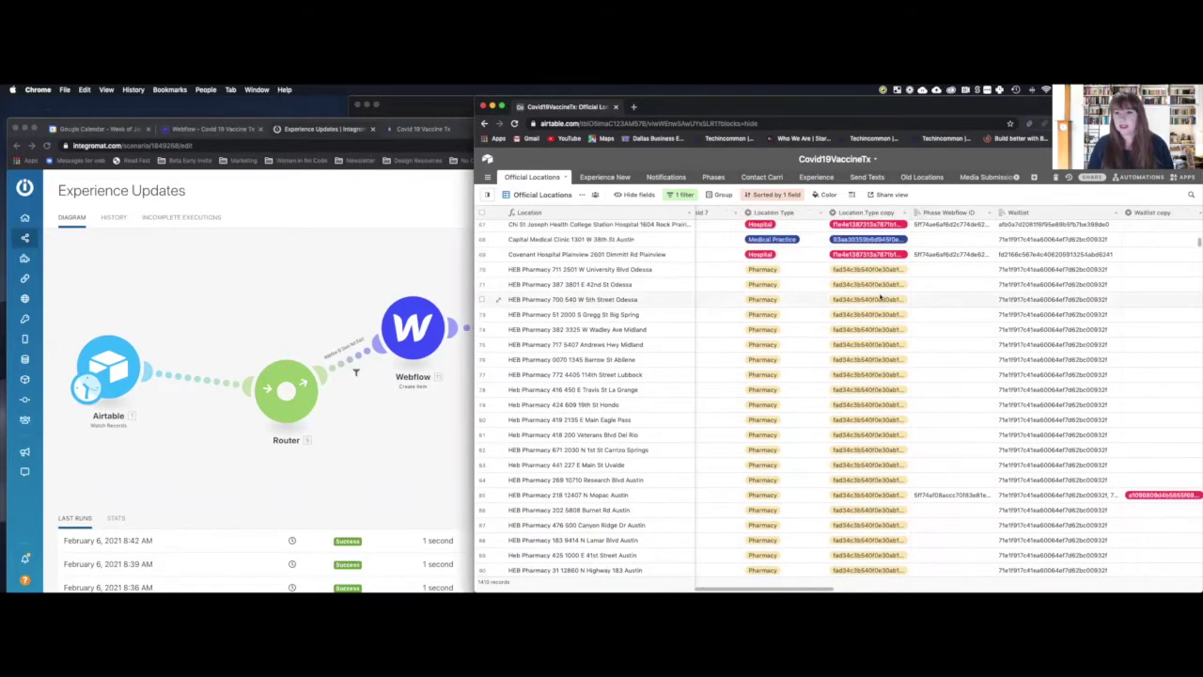
scroll(880, 298, "right", 2)
scroll(880, 298, "up", 1)
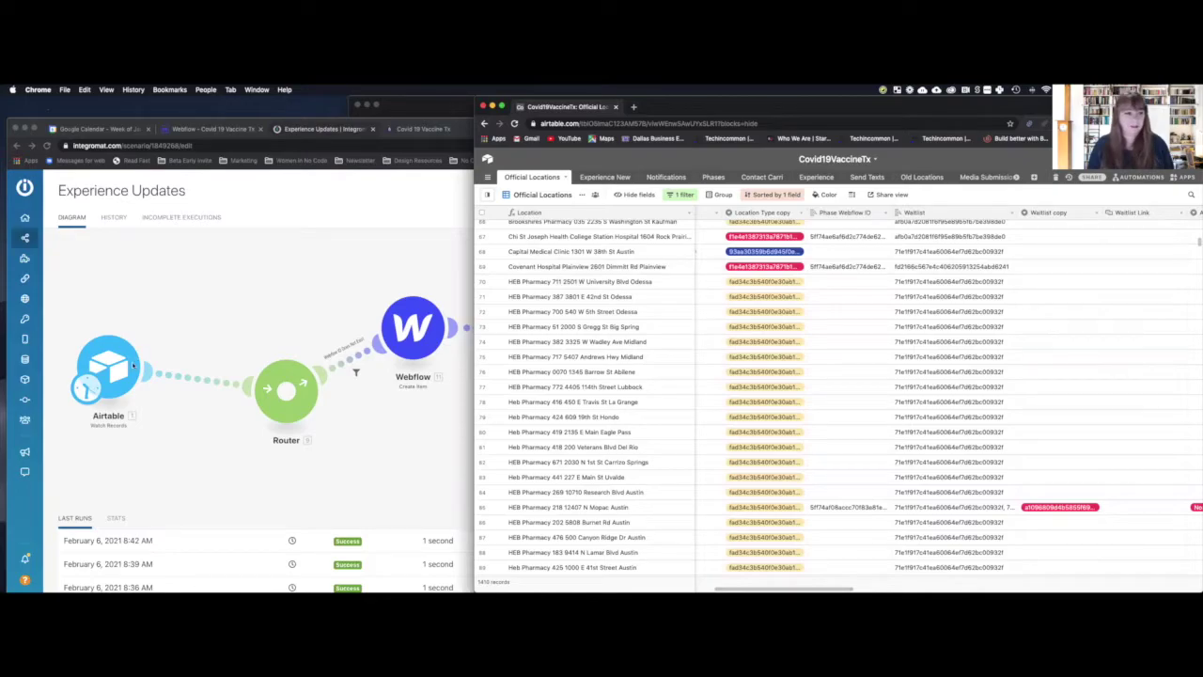
- View the settings of the scenario's Airtable Watch Records module in Integromat, with the window narrowed to show more of the Airtable table beside it
left_click(119, 360)
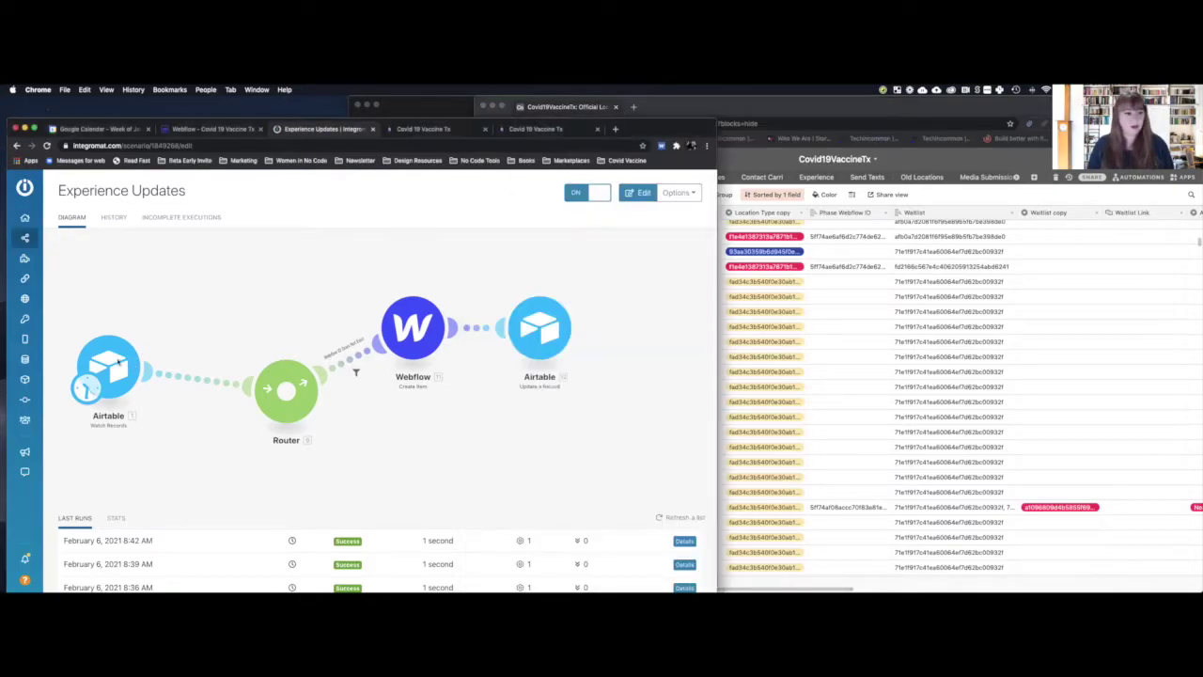
left_click(118, 373)
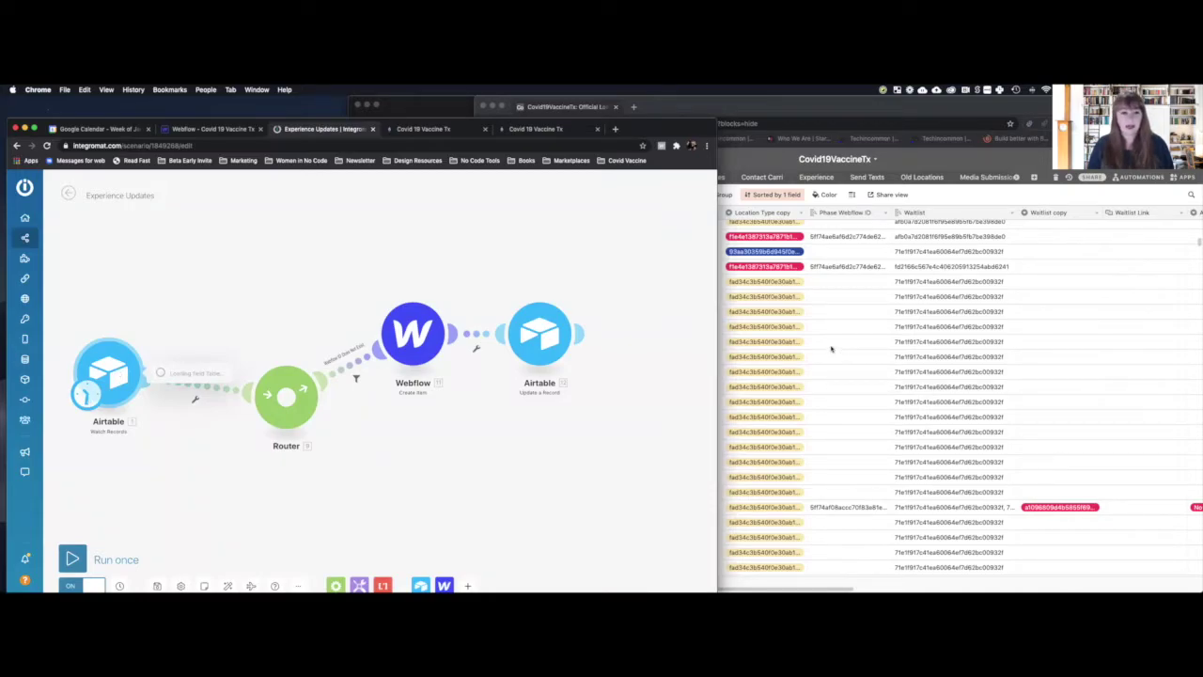
left_click(134, 356)
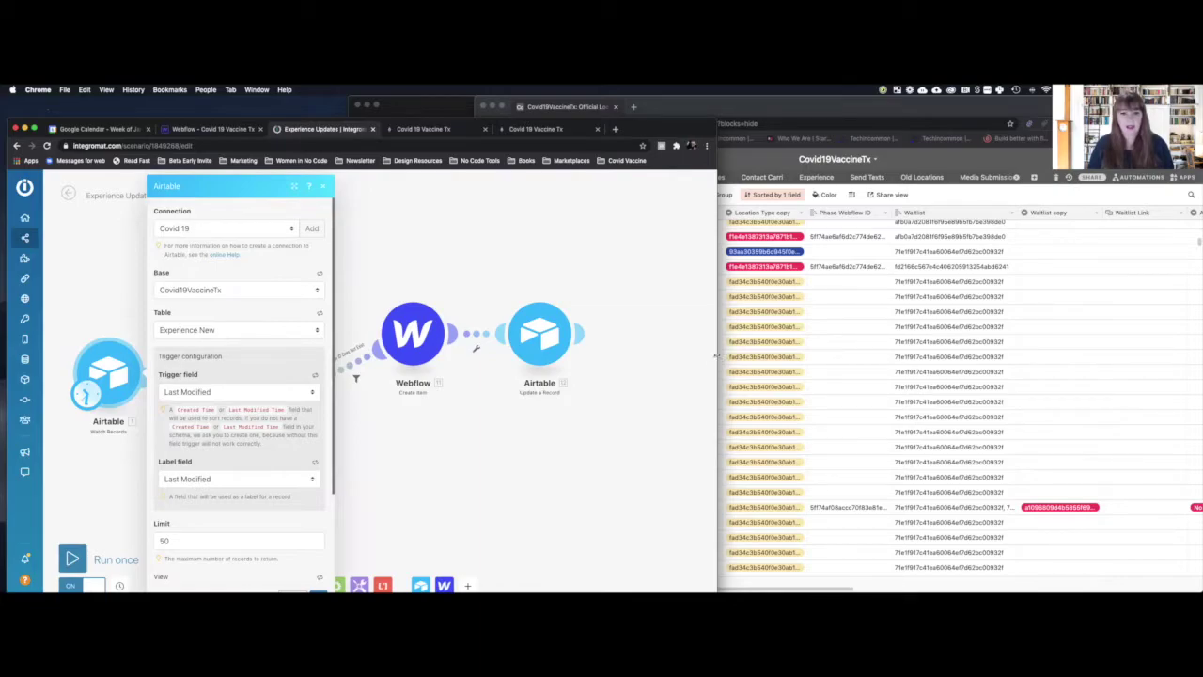
left_click_drag(714, 355, 572, 351)
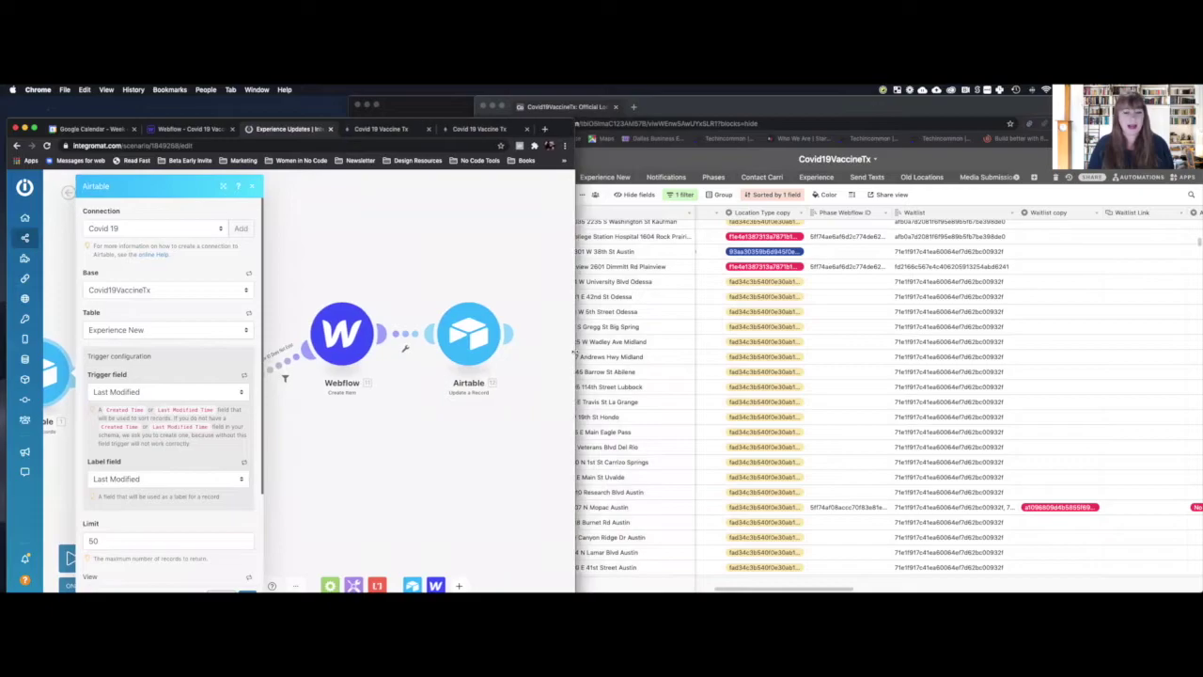
left_click(330, 439)
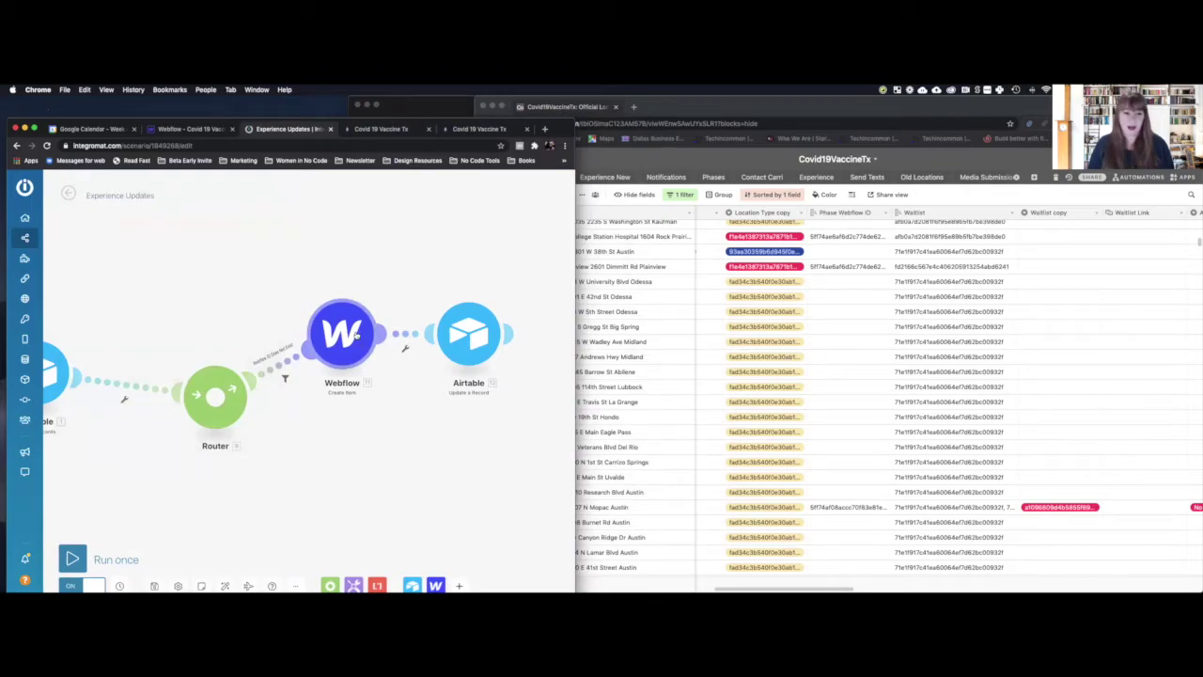
- Open the Webflow Create Item module and review its field mappings for the Experience Reports collection
left_click(356, 323)
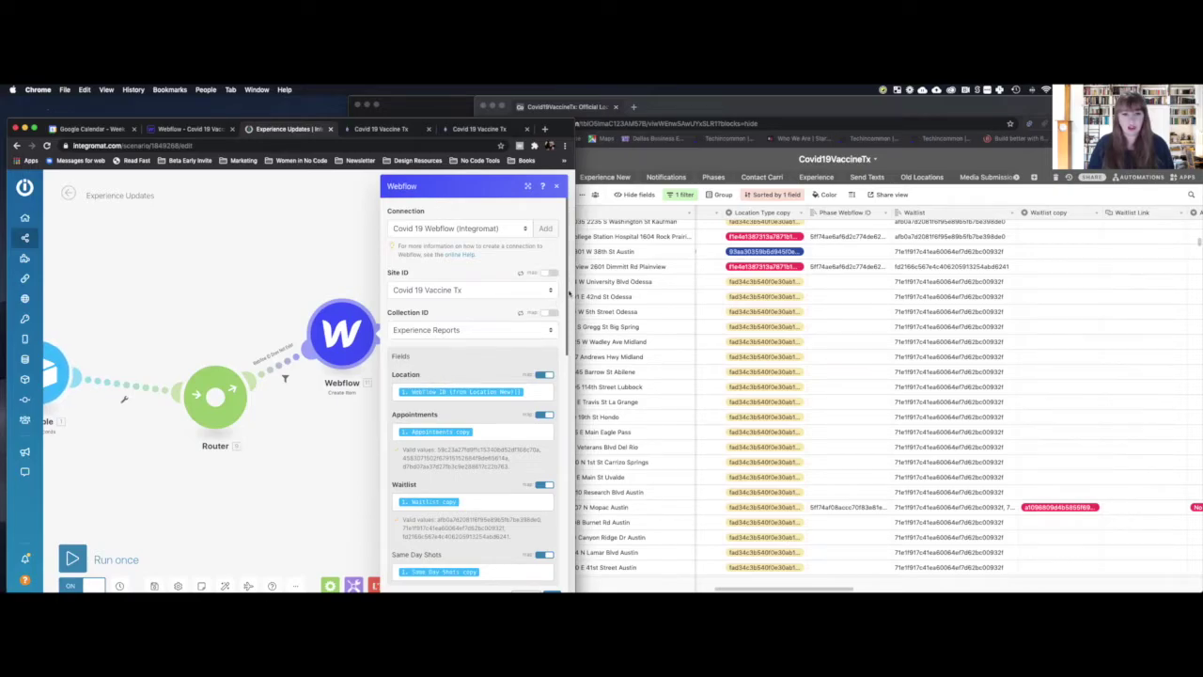
scroll(566, 311, "down", 3)
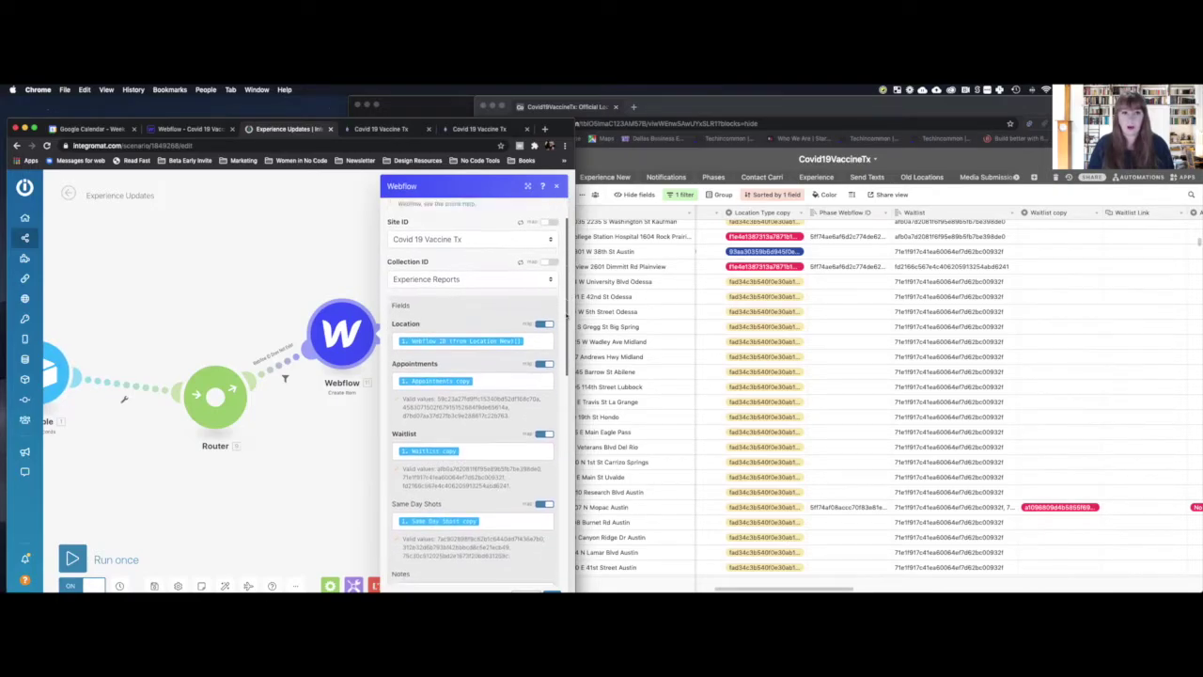
scroll(565, 313, "down", 4)
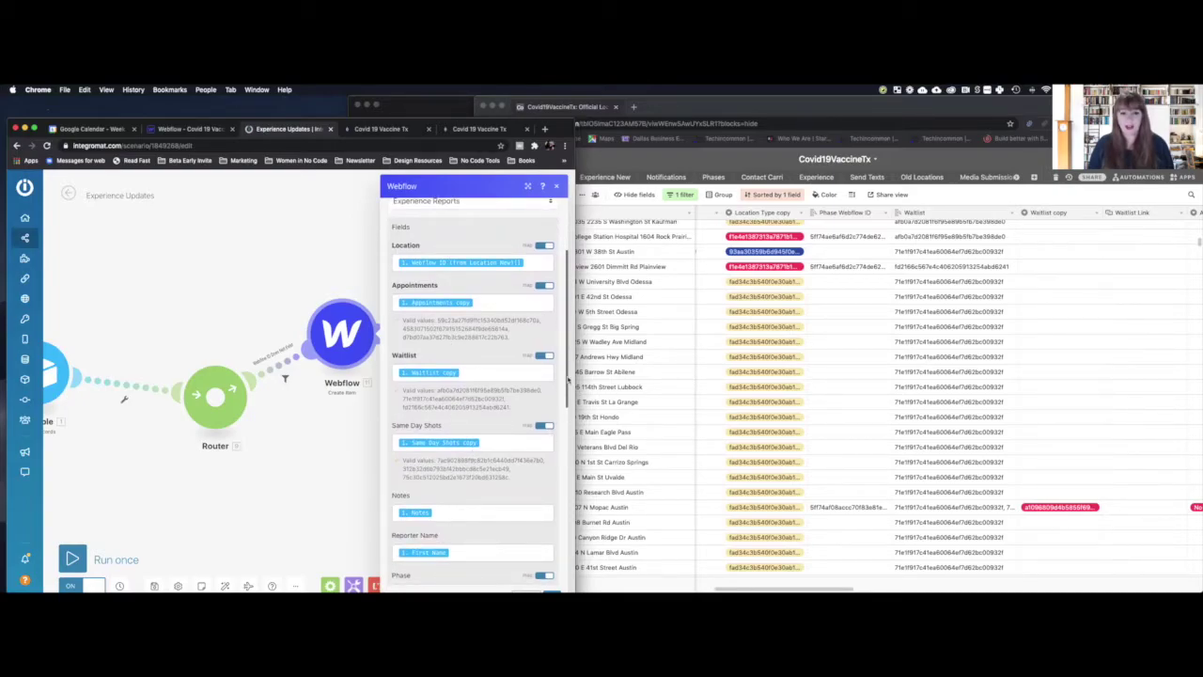
scroll(568, 378, "down", 2)
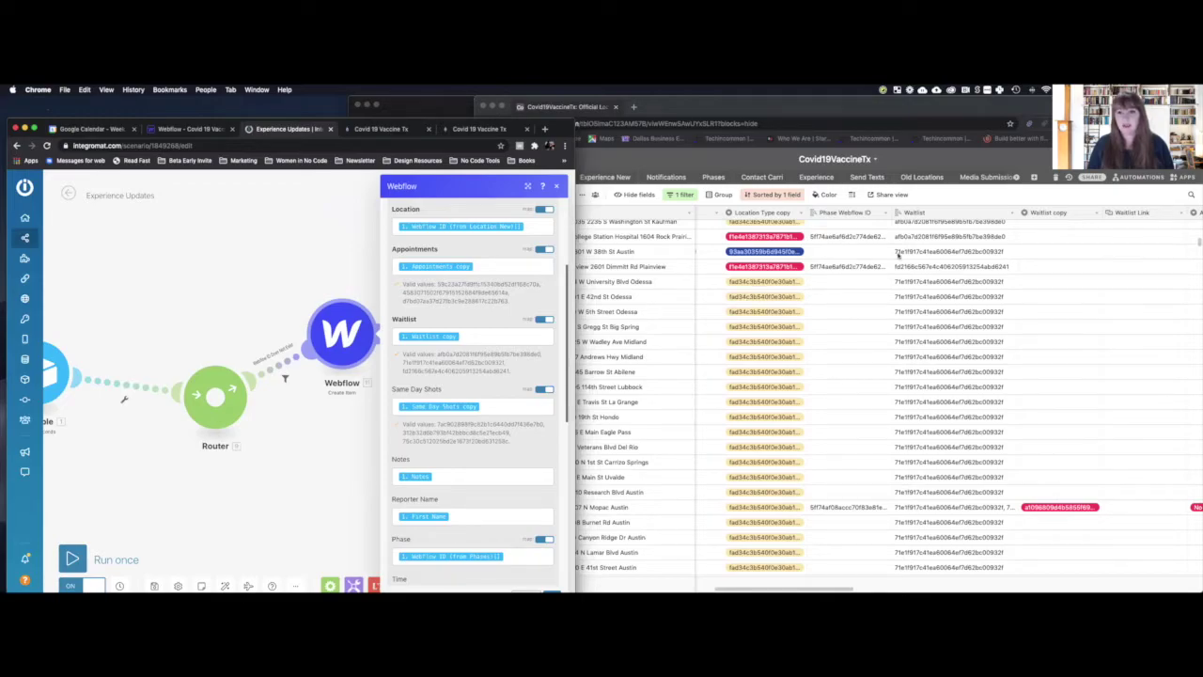
- Examine the waitlist, appointments and same day shots columns across the Official Locations records
scroll(960, 255, "right", 3)
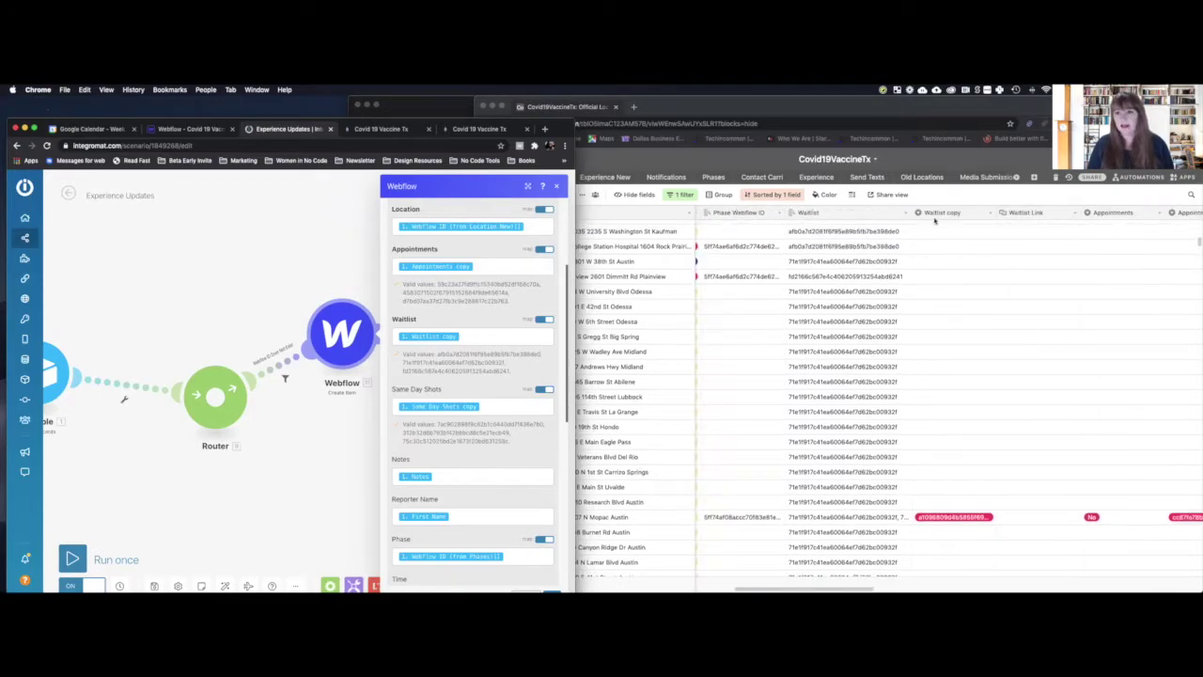
scroll(982, 240, "right", 5)
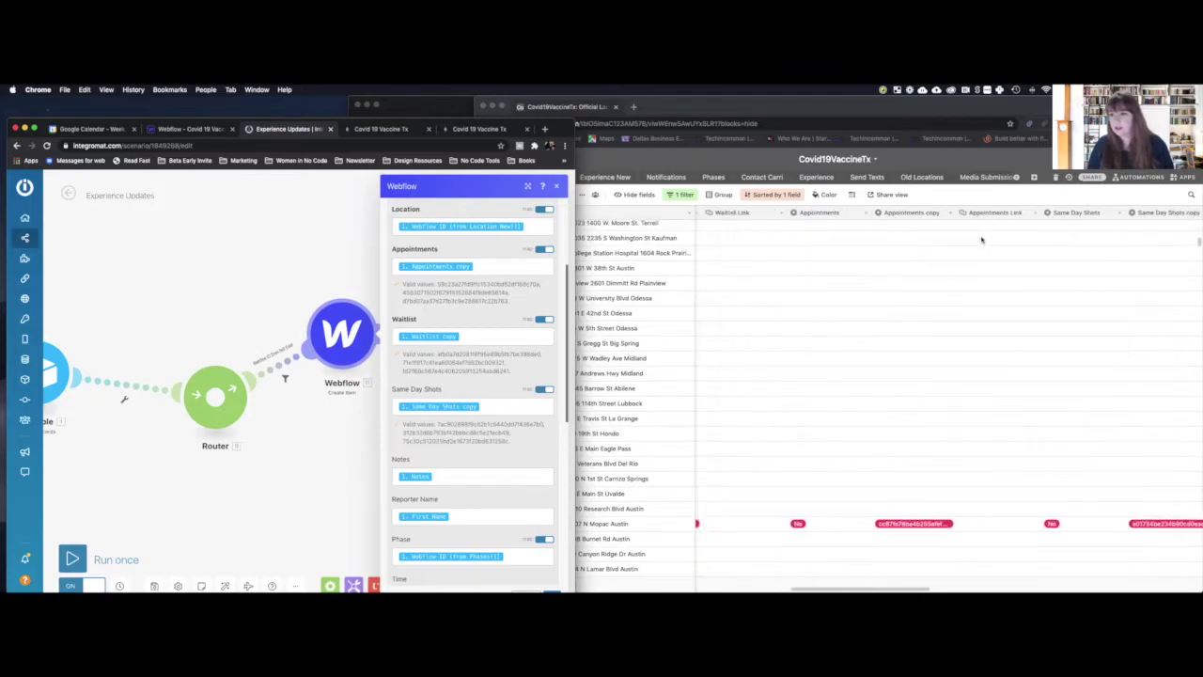
scroll(981, 240, "right", 3)
scroll(982, 239, "left", 10)
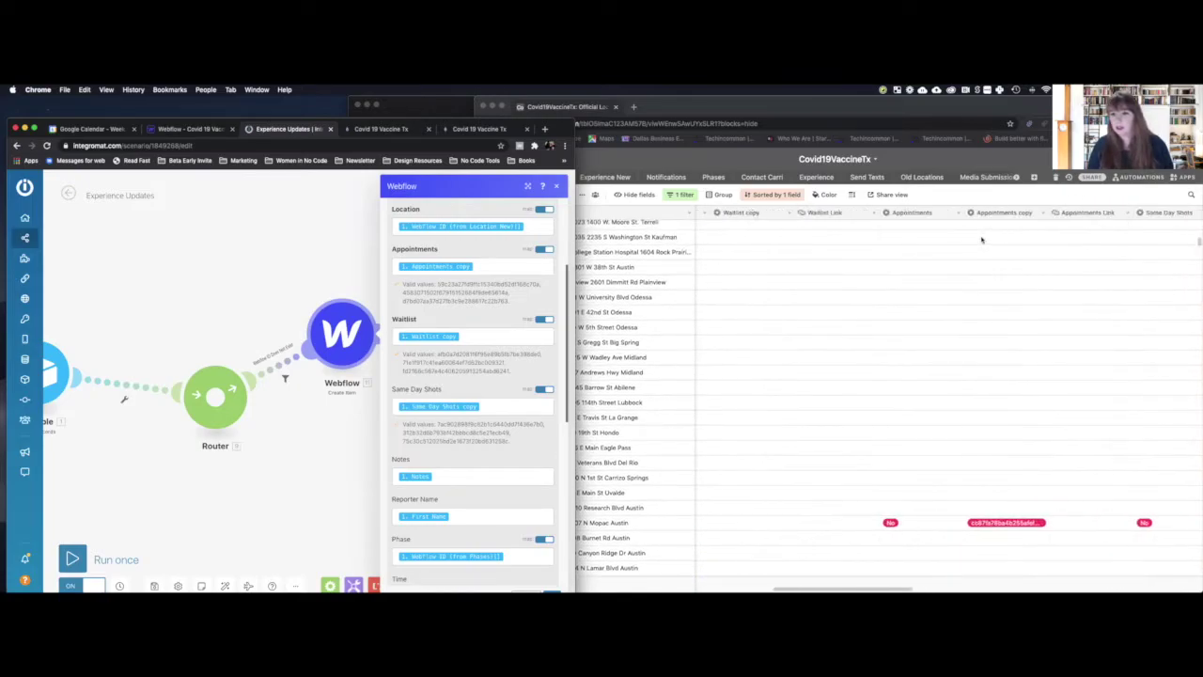
scroll(982, 239, "down", 10)
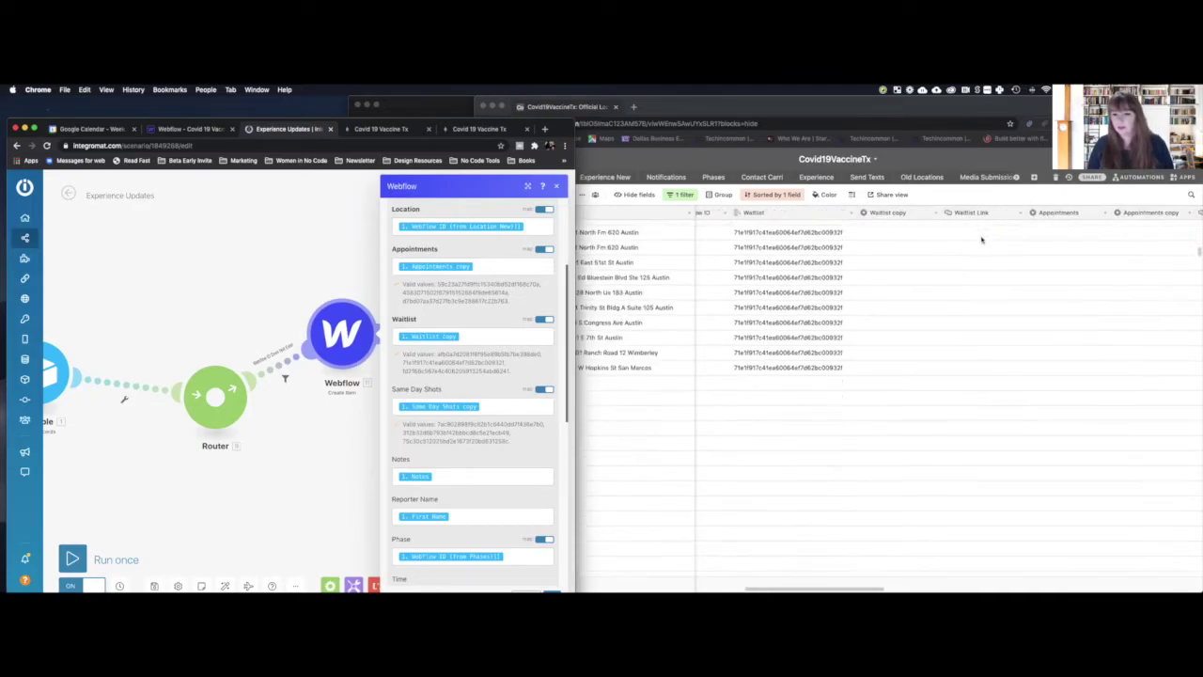
scroll(982, 240, "down", 10)
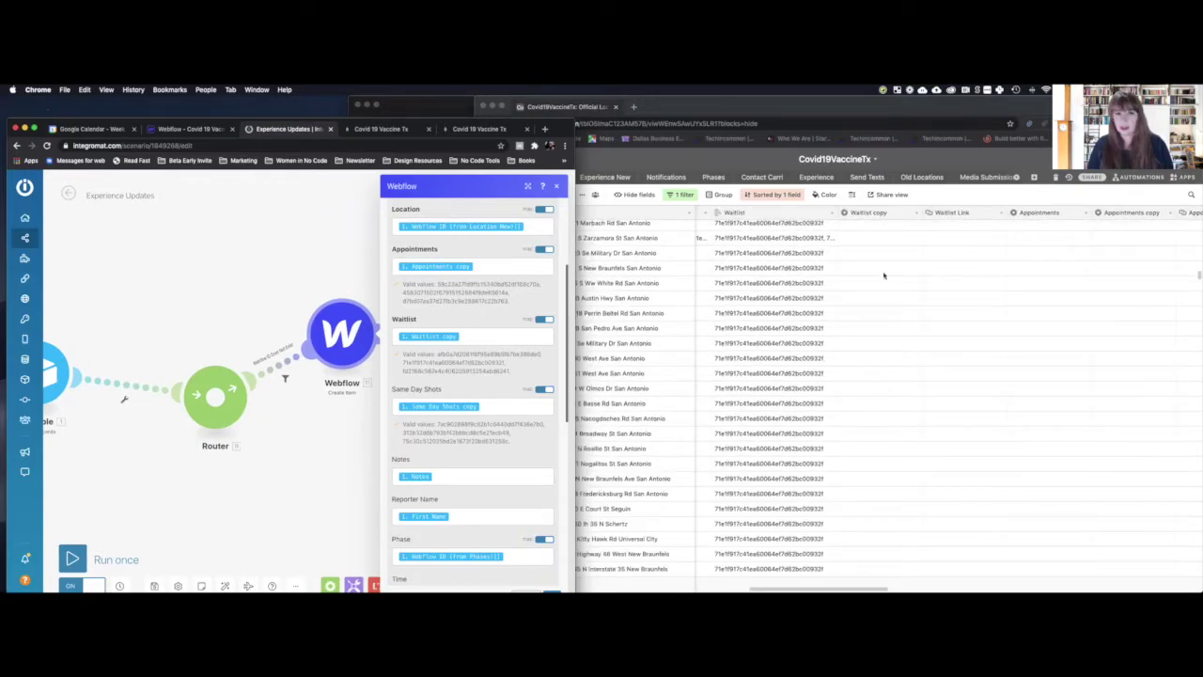
scroll(915, 331, "down", 10)
scroll(914, 331, "up", 5)
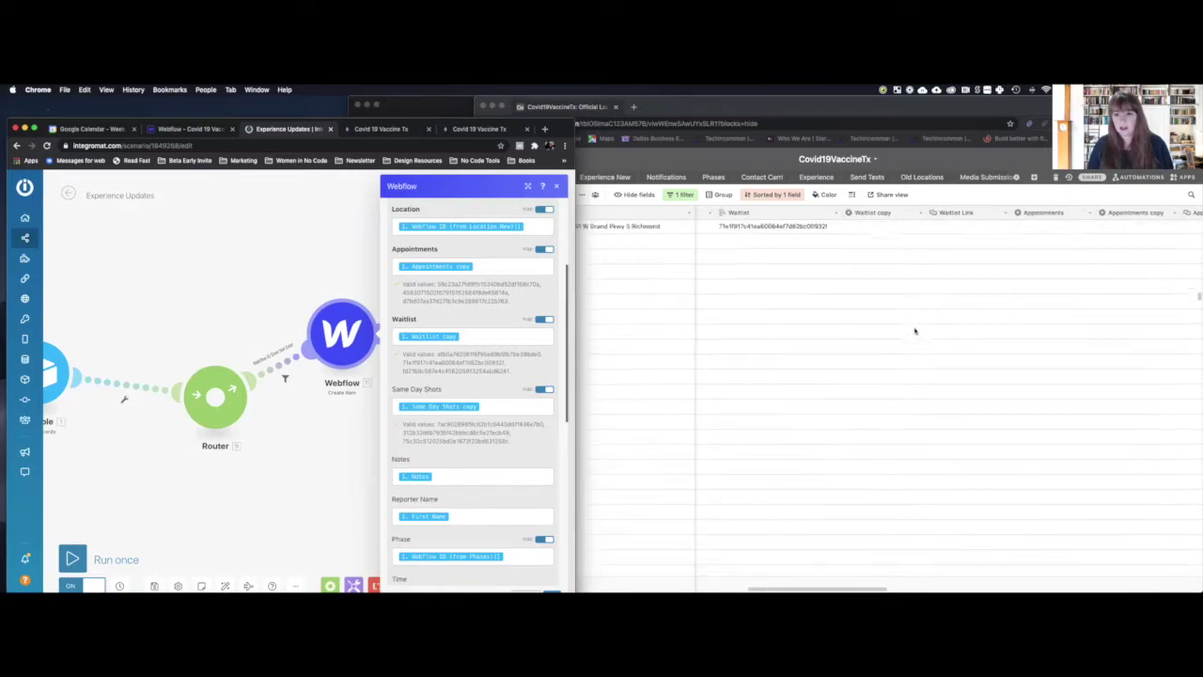
scroll(915, 330, "down", 5)
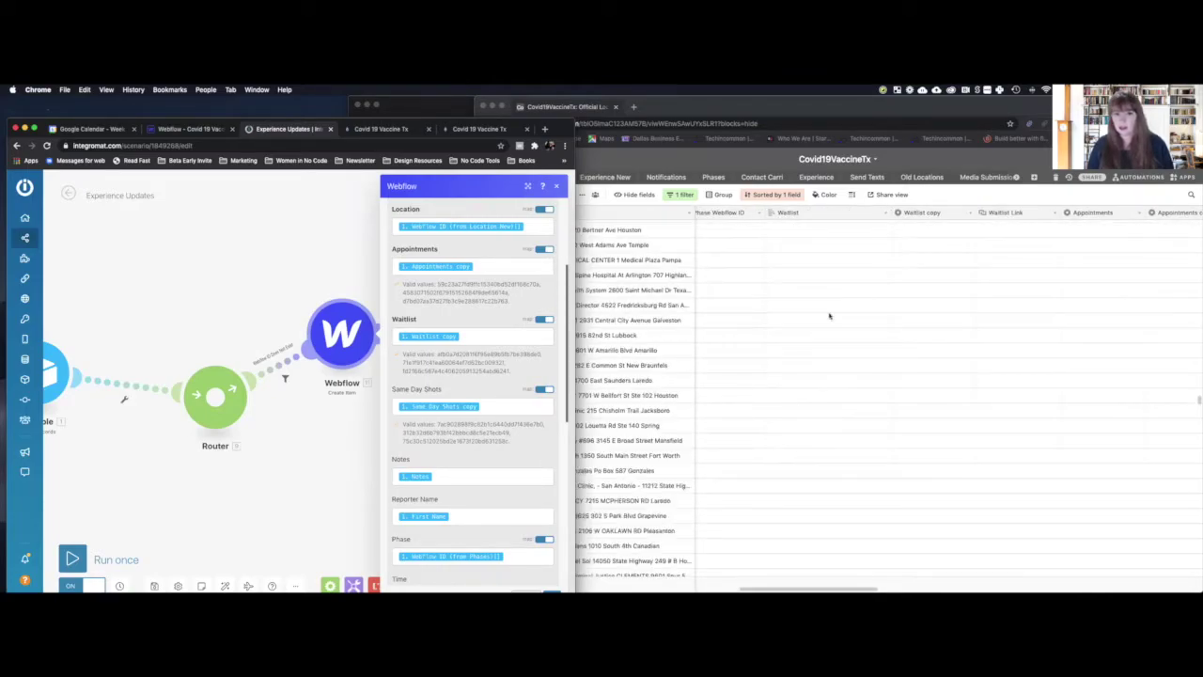
- Open the Grid view of the Experience New table in Airtable
left_click(723, 247)
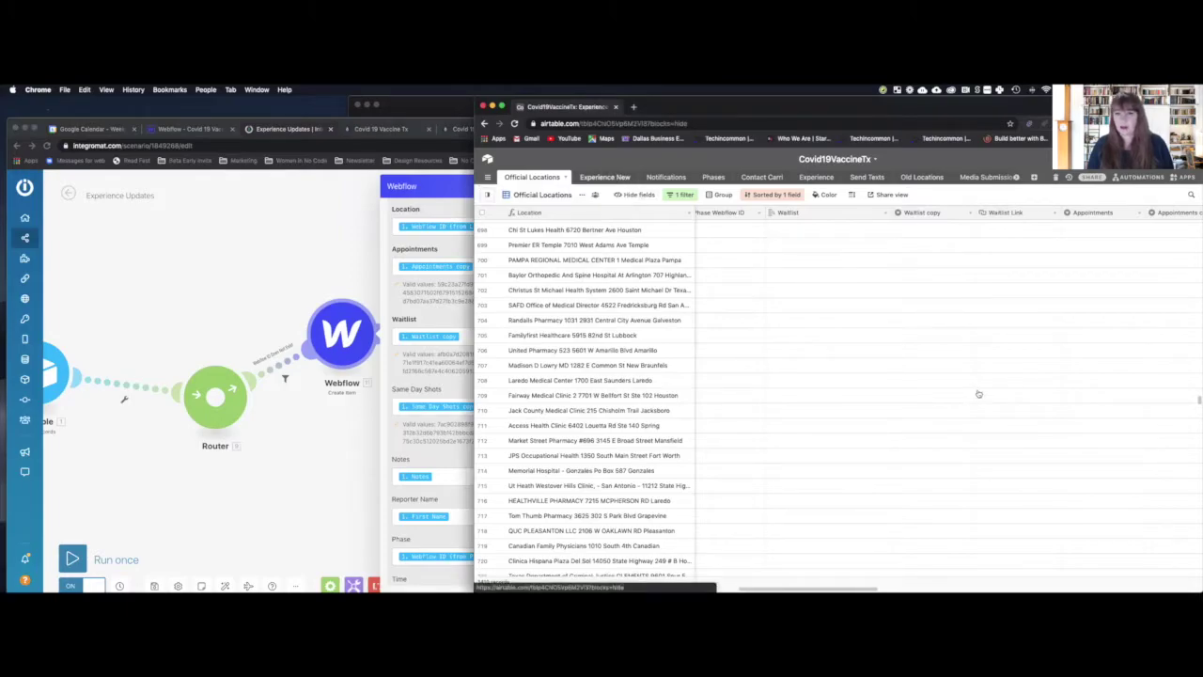
left_click(613, 178)
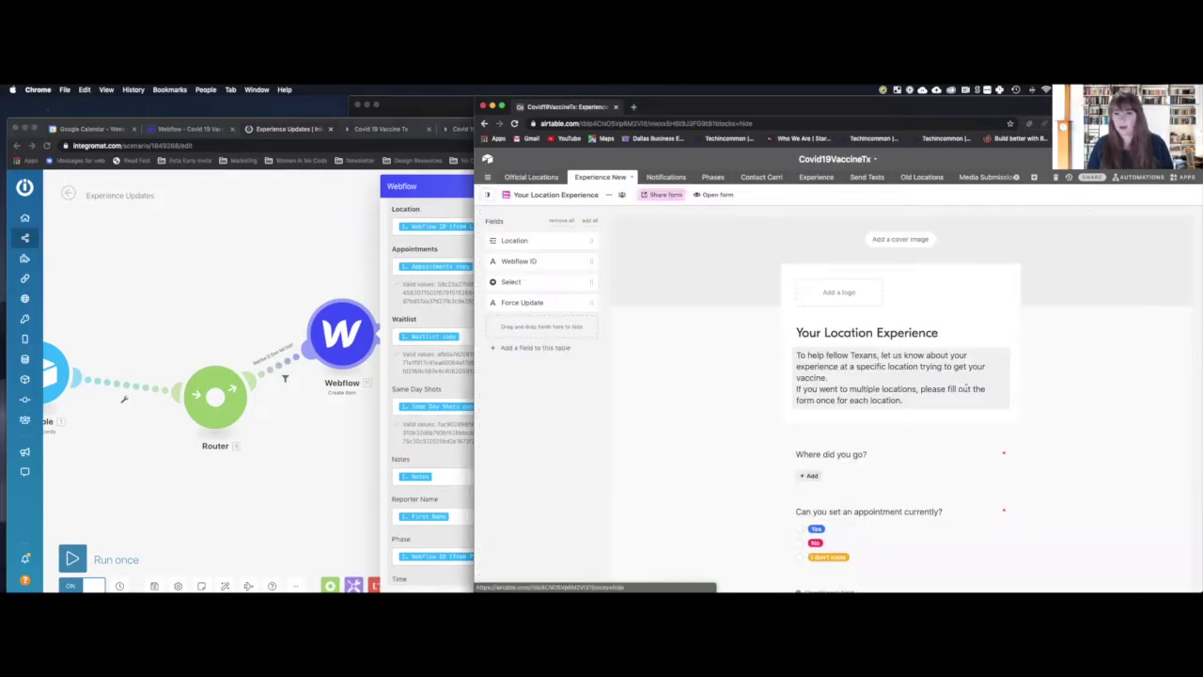
left_click(546, 194)
left_click(516, 242)
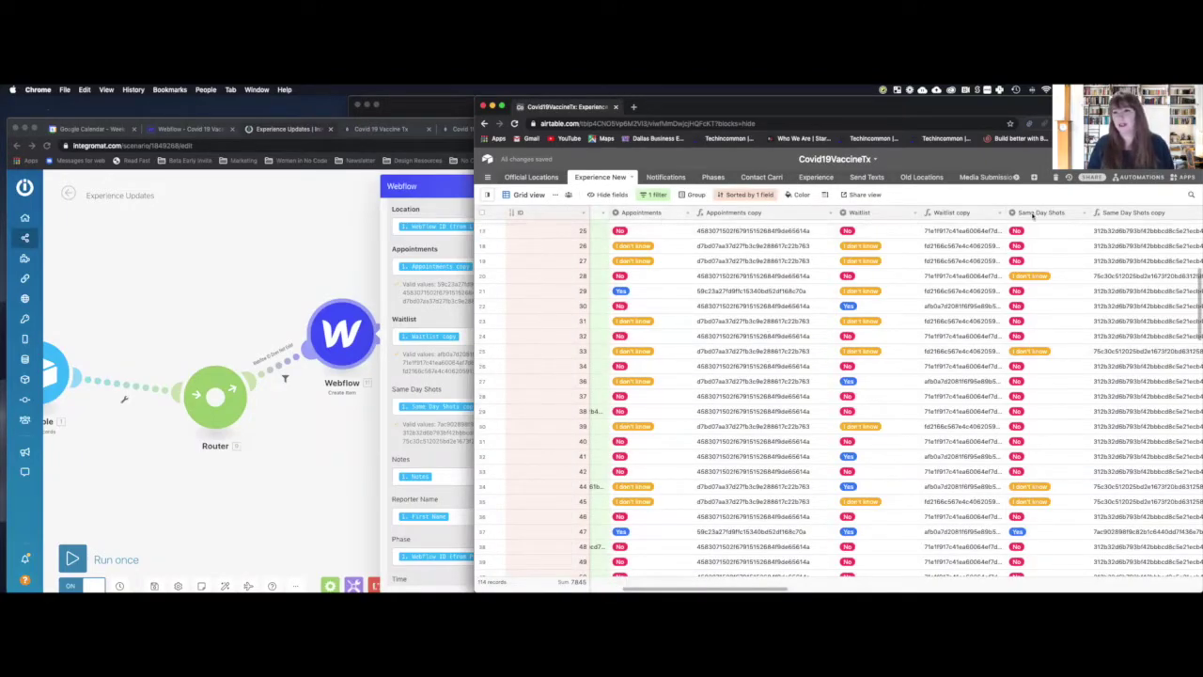
- Compare the Webflow module's valid Appointments values with the Appointments copy formula in Airtable, and save the field
left_click(463, 278)
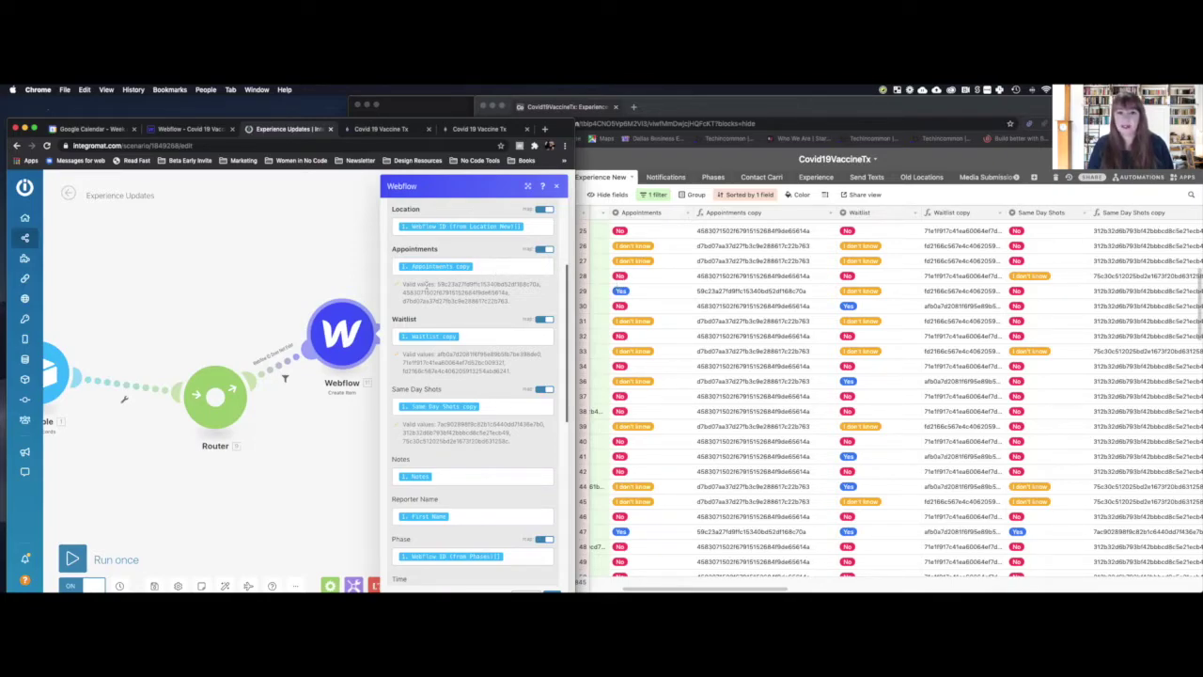
left_click_drag(448, 284, 541, 286)
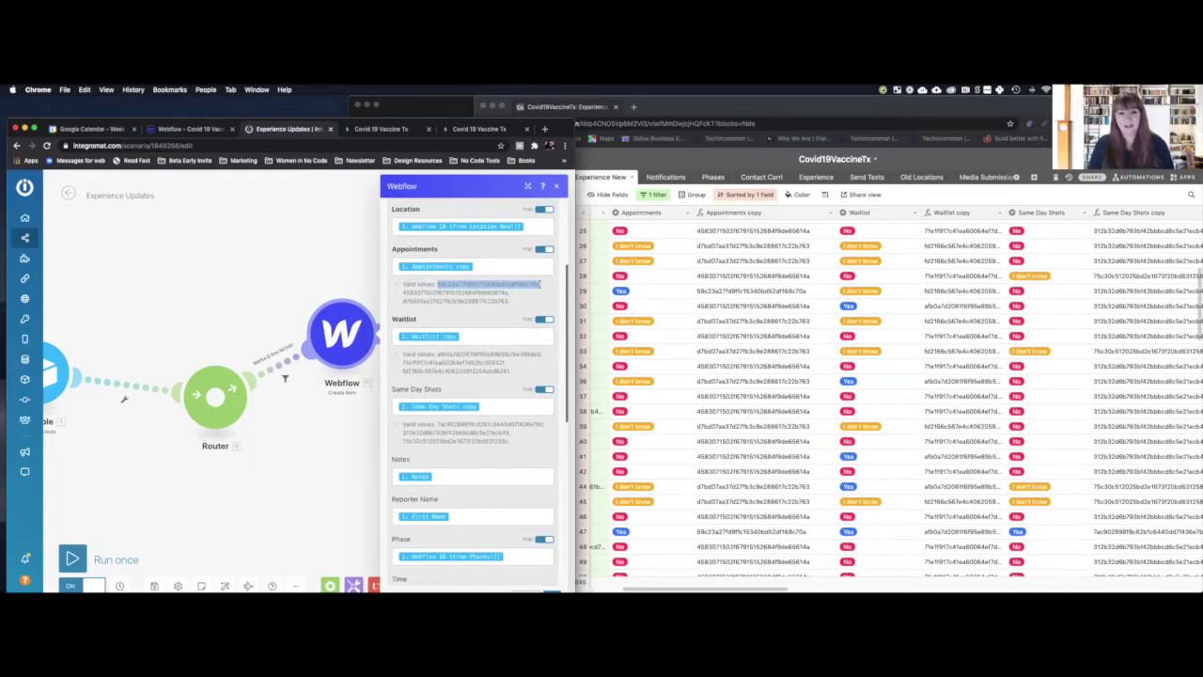
left_click(729, 212)
double_click(729, 212)
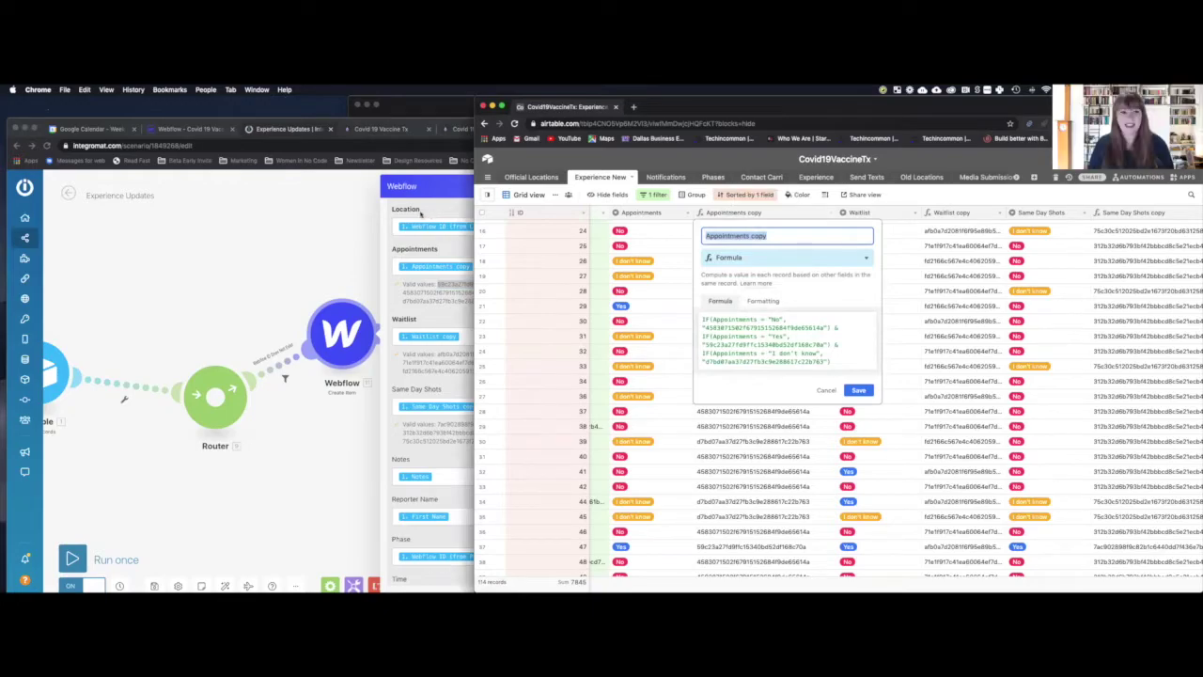
left_click(420, 214)
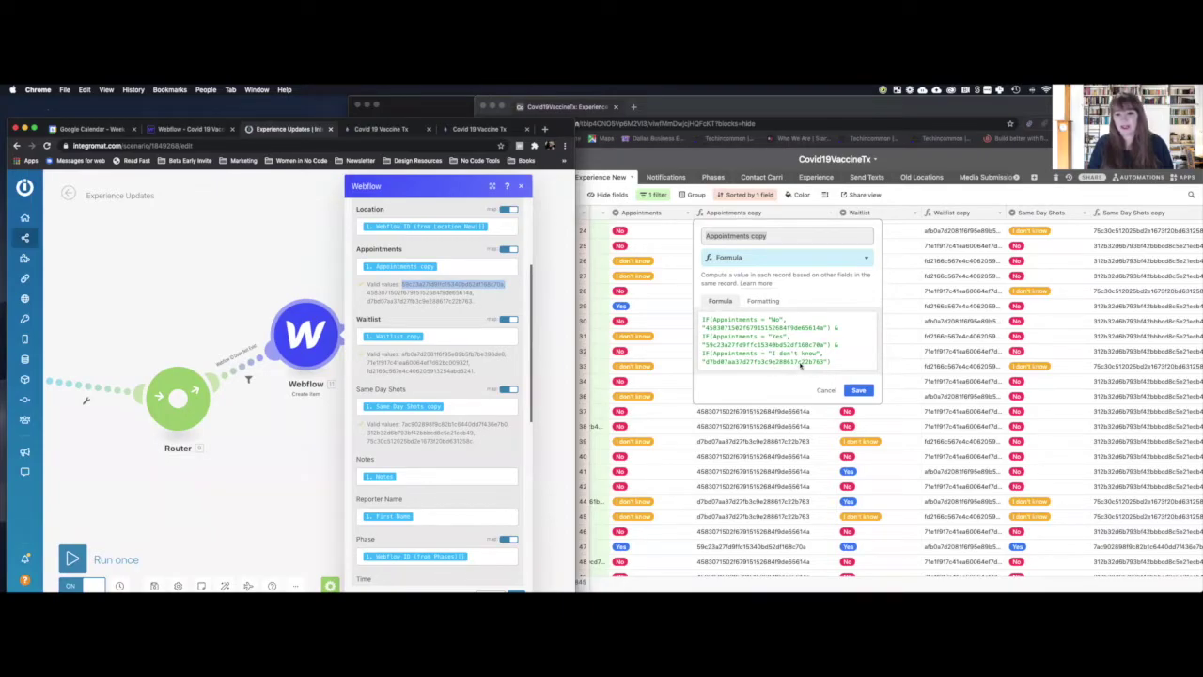
left_click(790, 412)
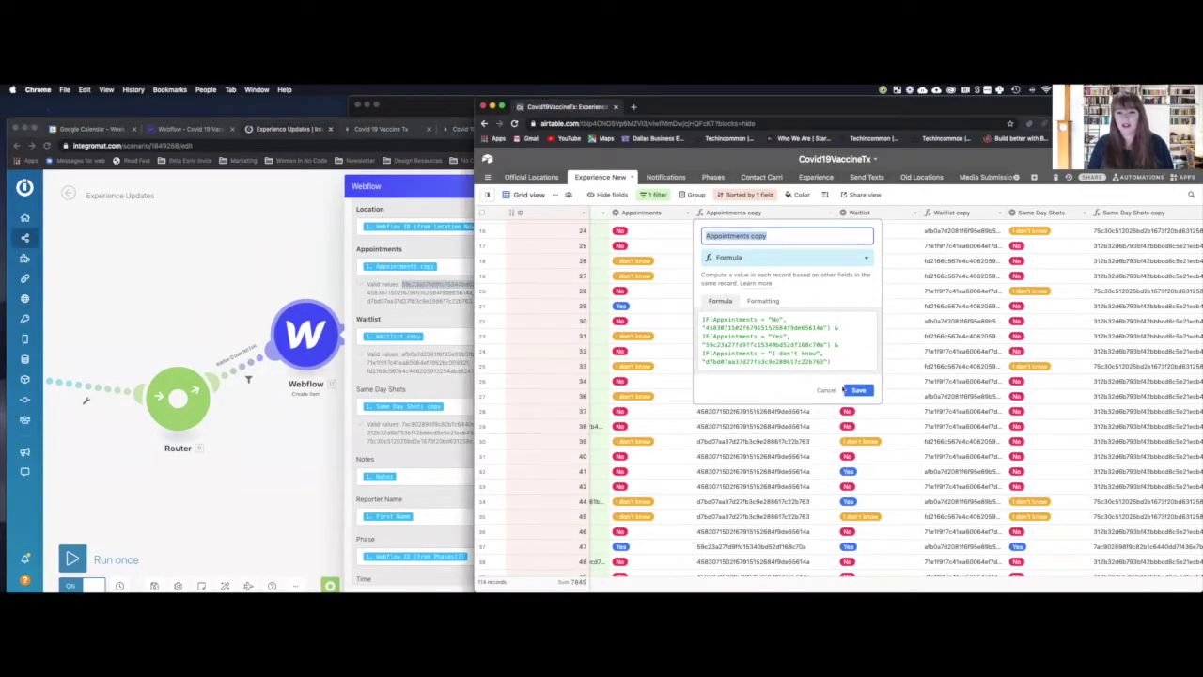
left_click(859, 391)
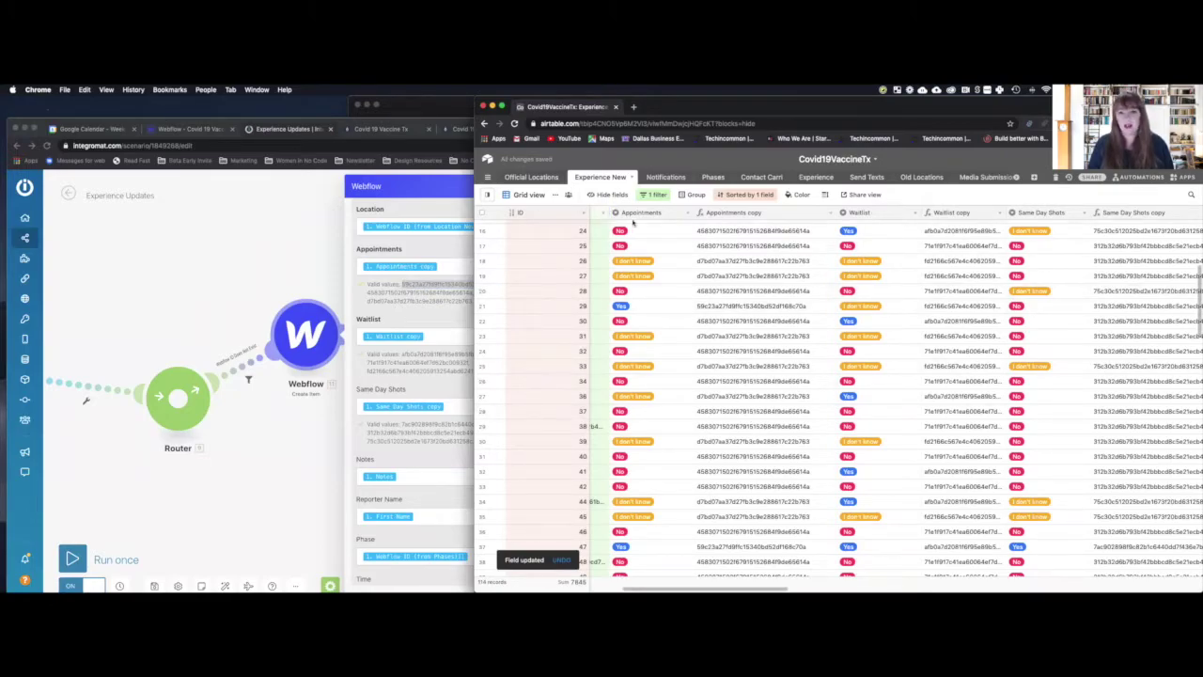
- Examine the Watch Records fields available for the Webflow module's Appointments mapping, and return to the Airtable grid
left_click(449, 266)
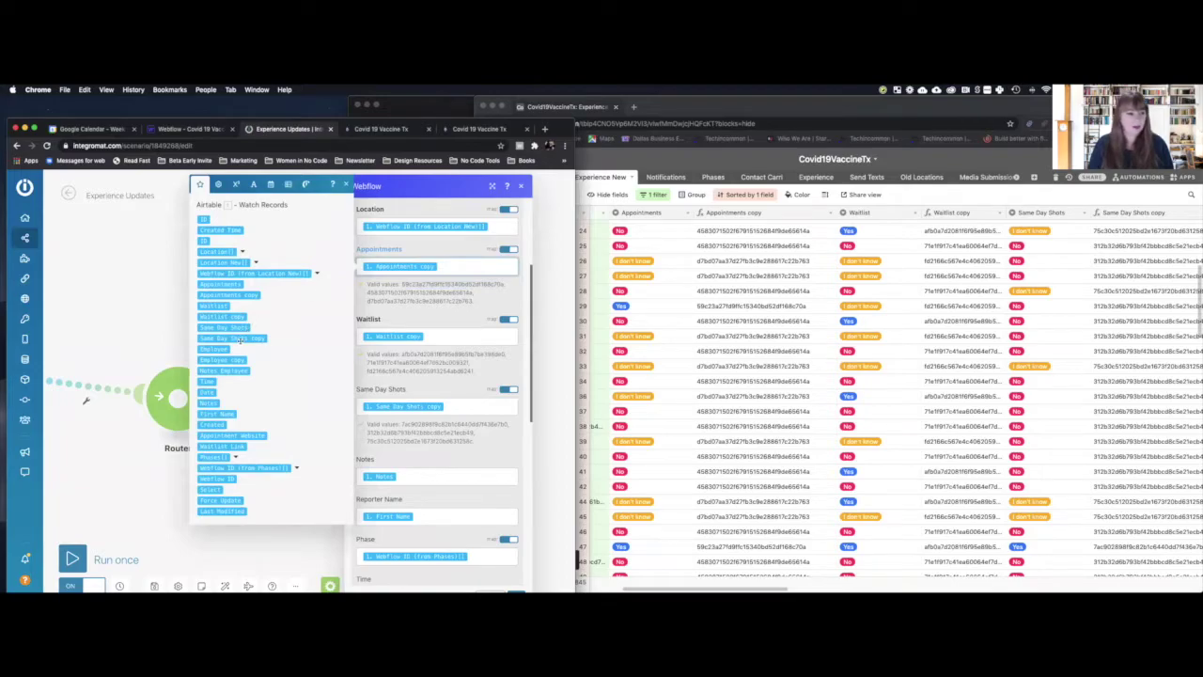
scroll(235, 366, "down", 1)
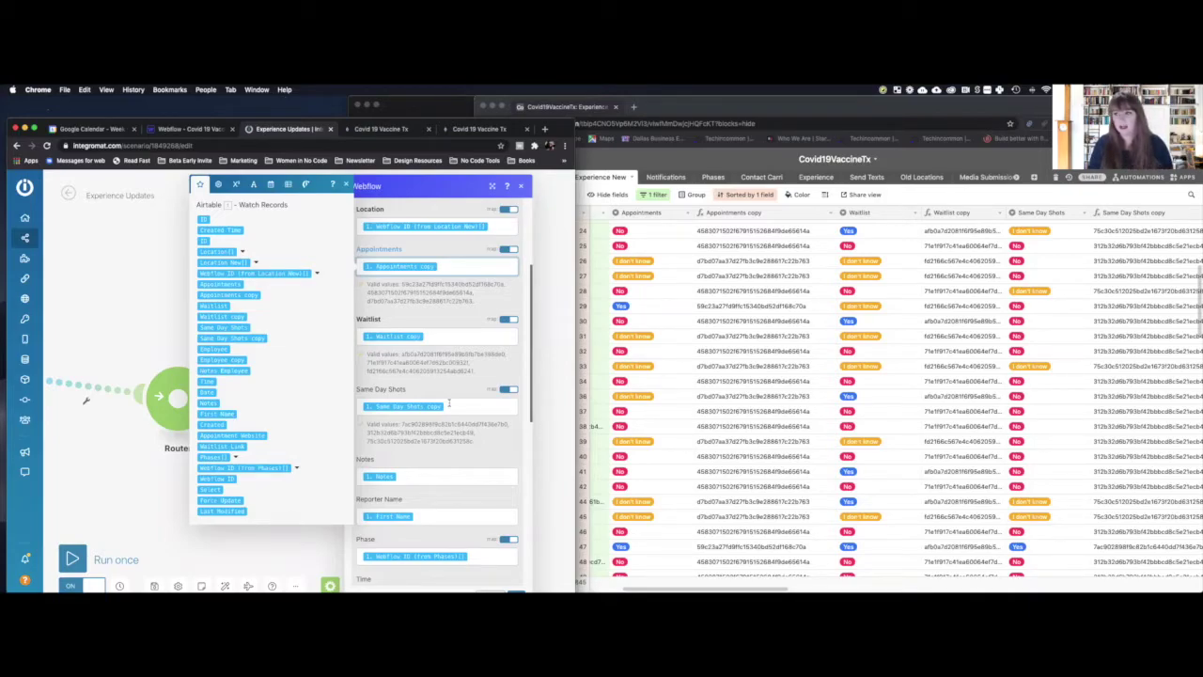
left_click(353, 184)
left_click(754, 264)
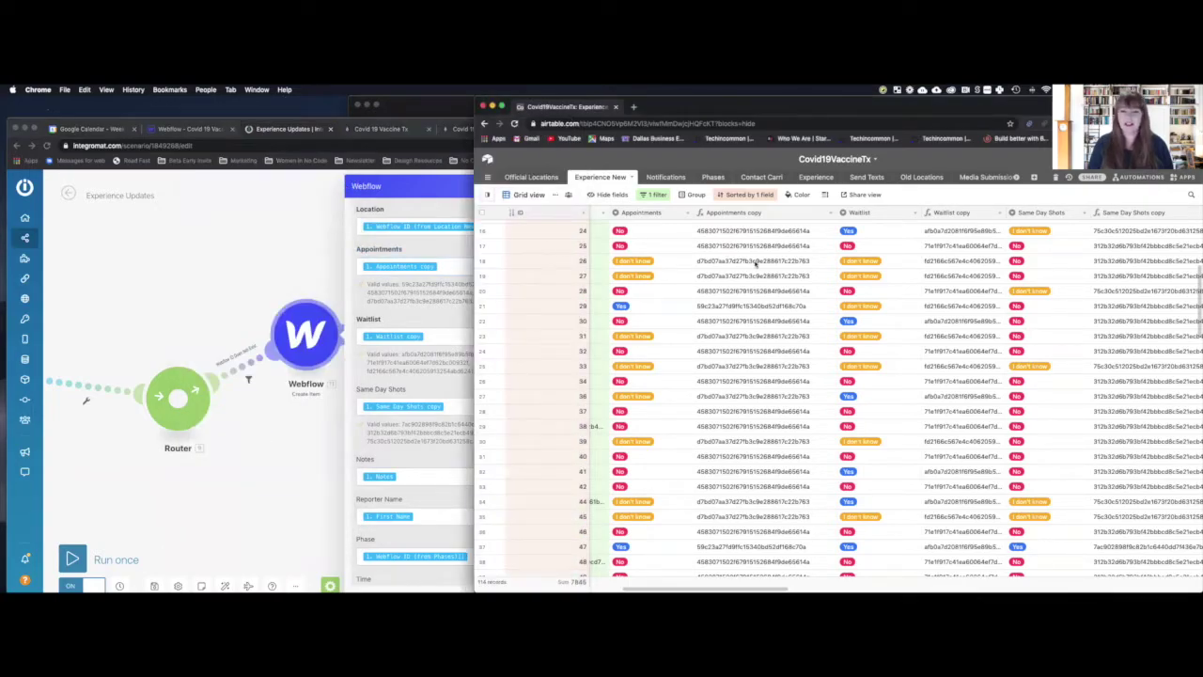
- Review the Appointments copy formula in Airtable, save the field, and close the Webflow module's settings in Integromat
double_click(754, 216)
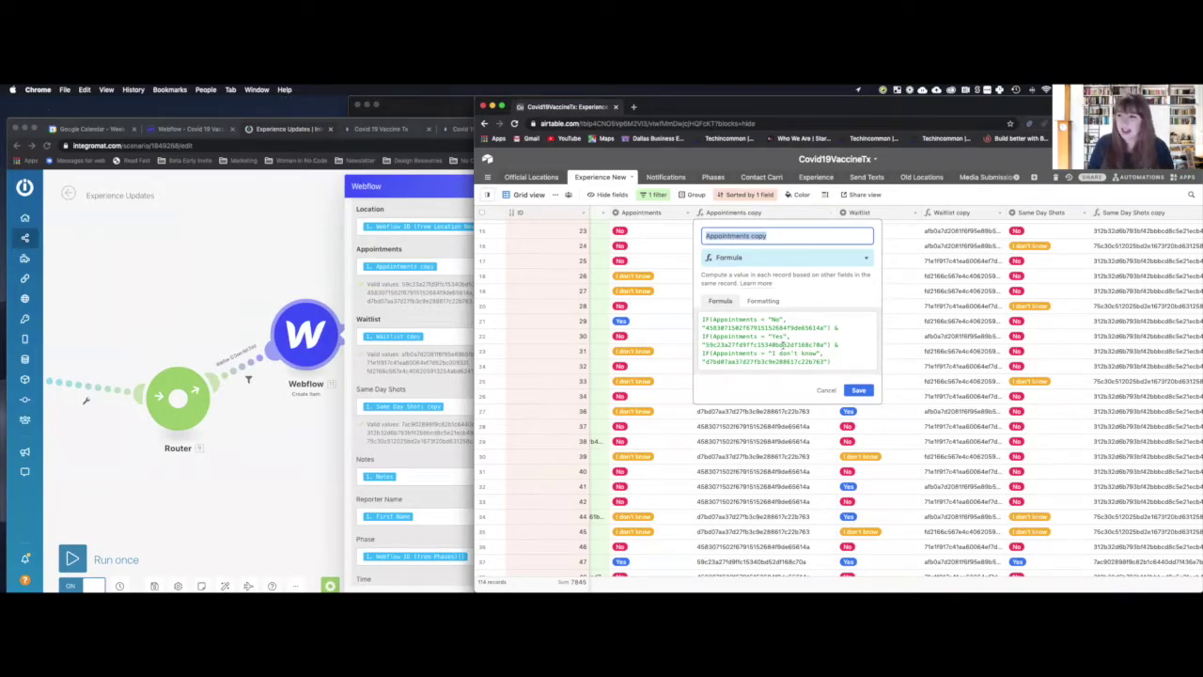
left_click(860, 390)
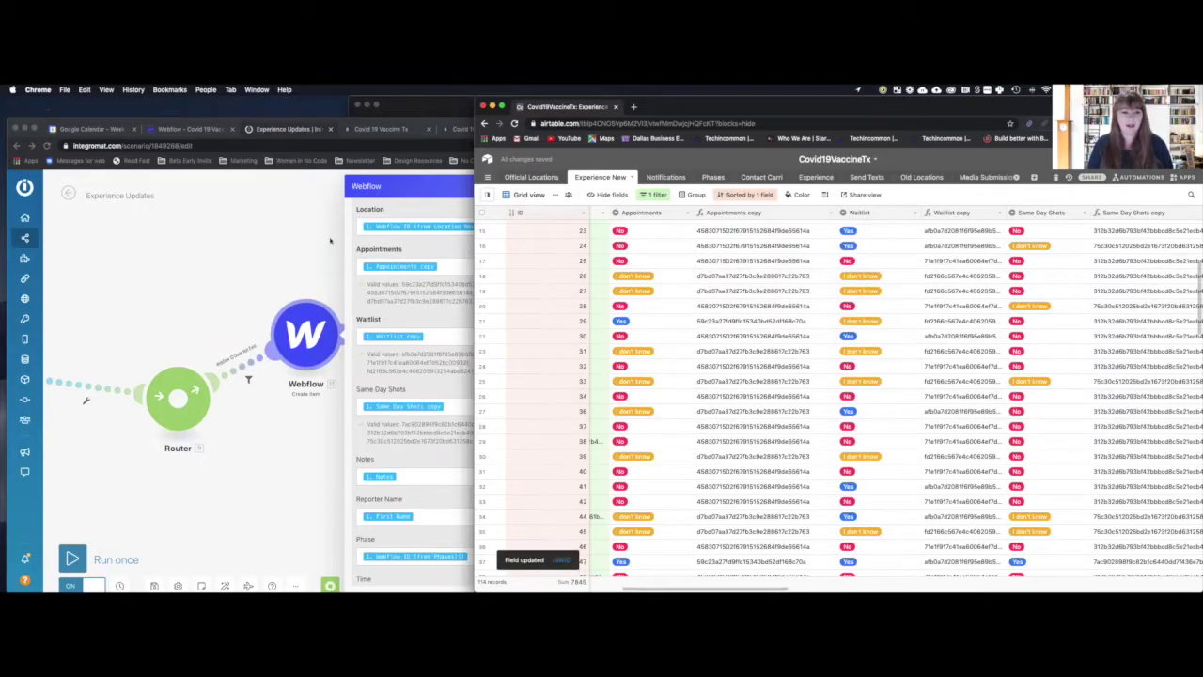
left_click(330, 241)
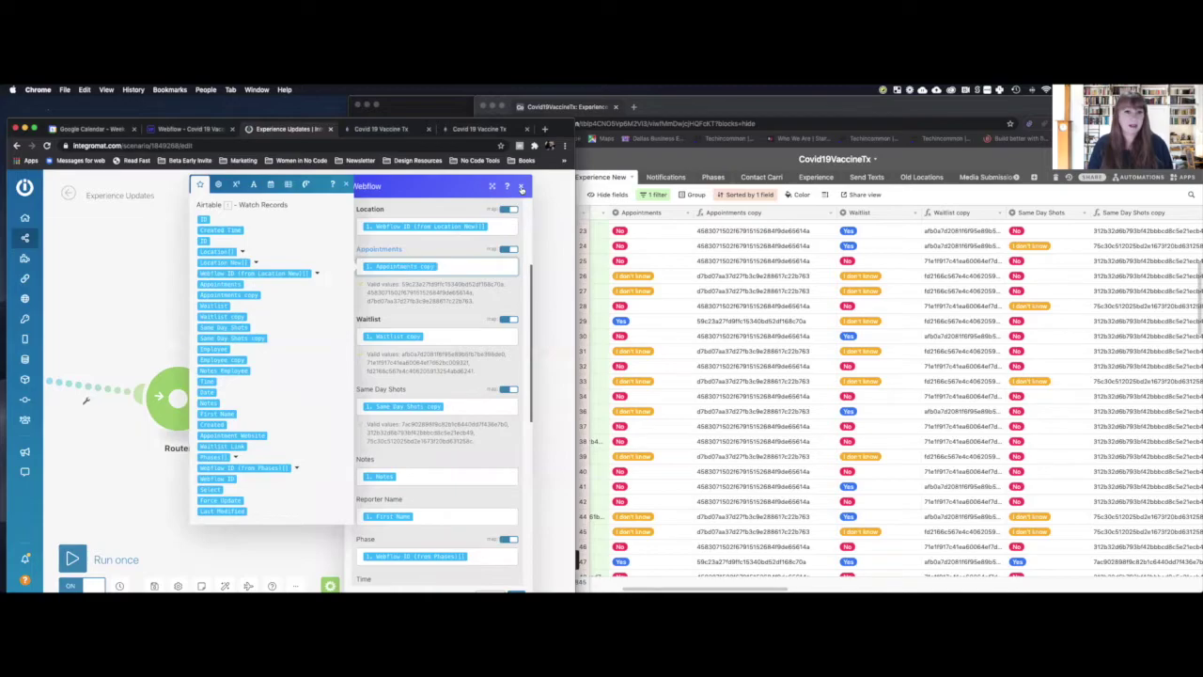
left_click(521, 187)
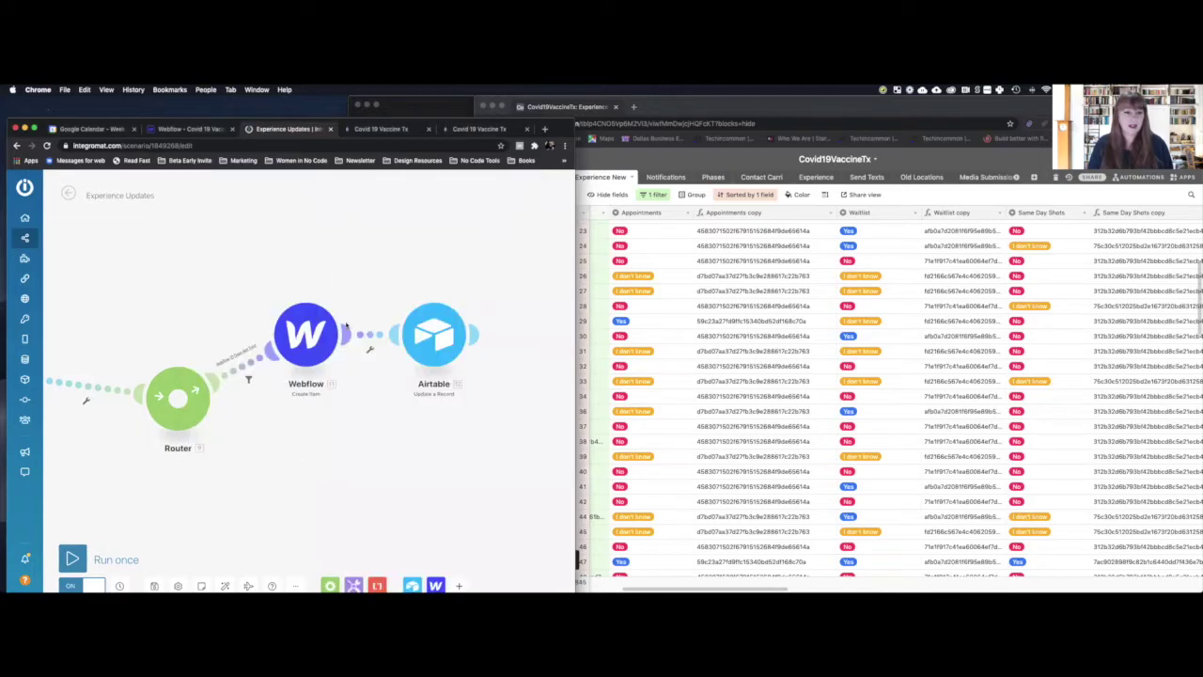
- Open the Airtable Update a Record module after Webflow, and examine the Webflow ID column in the Experience New table
left_click(431, 331)
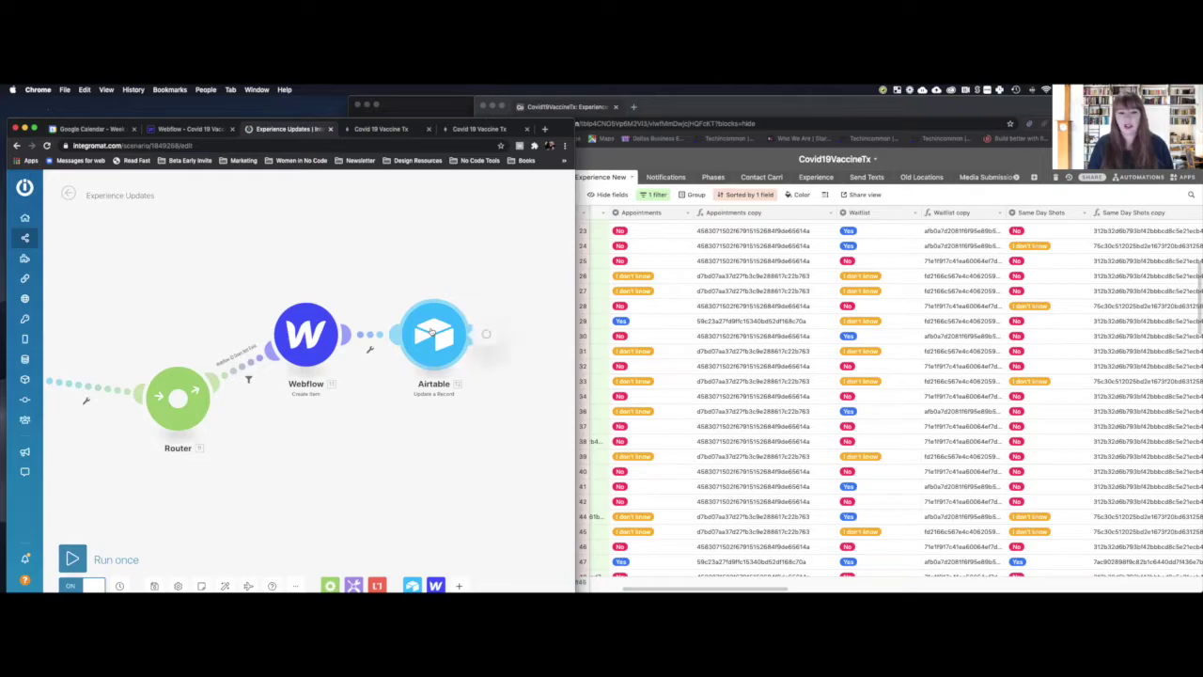
scroll(700, 333, "left", 5)
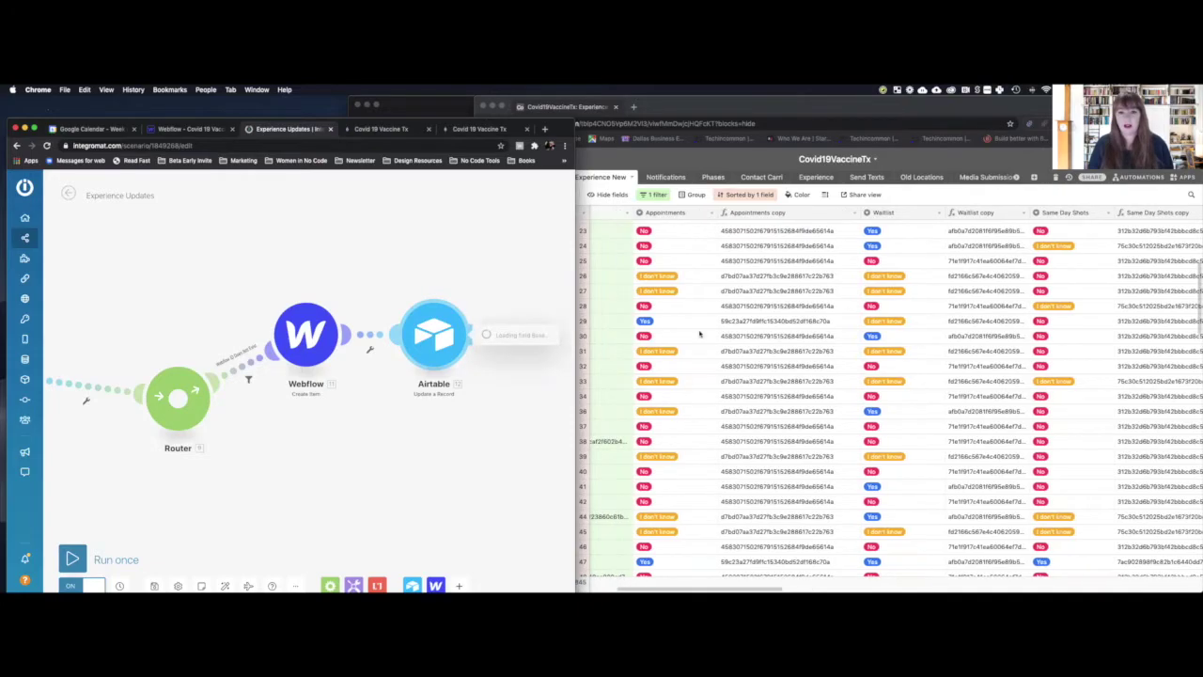
scroll(699, 333, "left", 5)
scroll(699, 333, "up", 2)
scroll(846, 329, "right", 10)
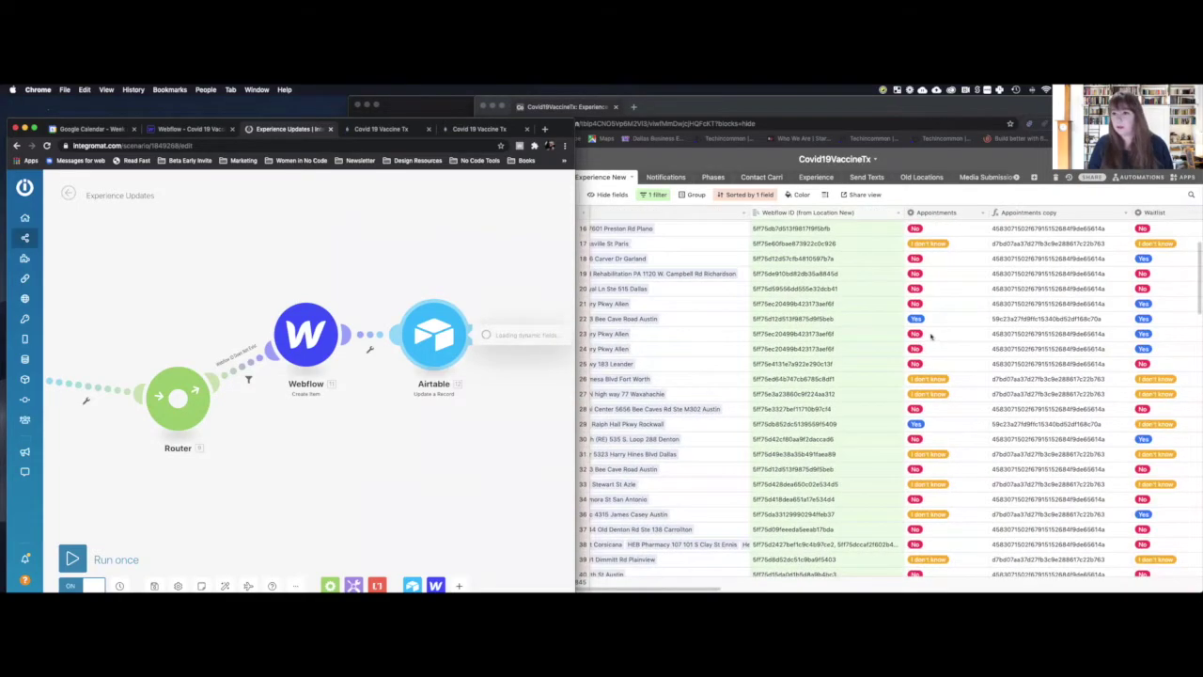
scroll(949, 326, "right", 10)
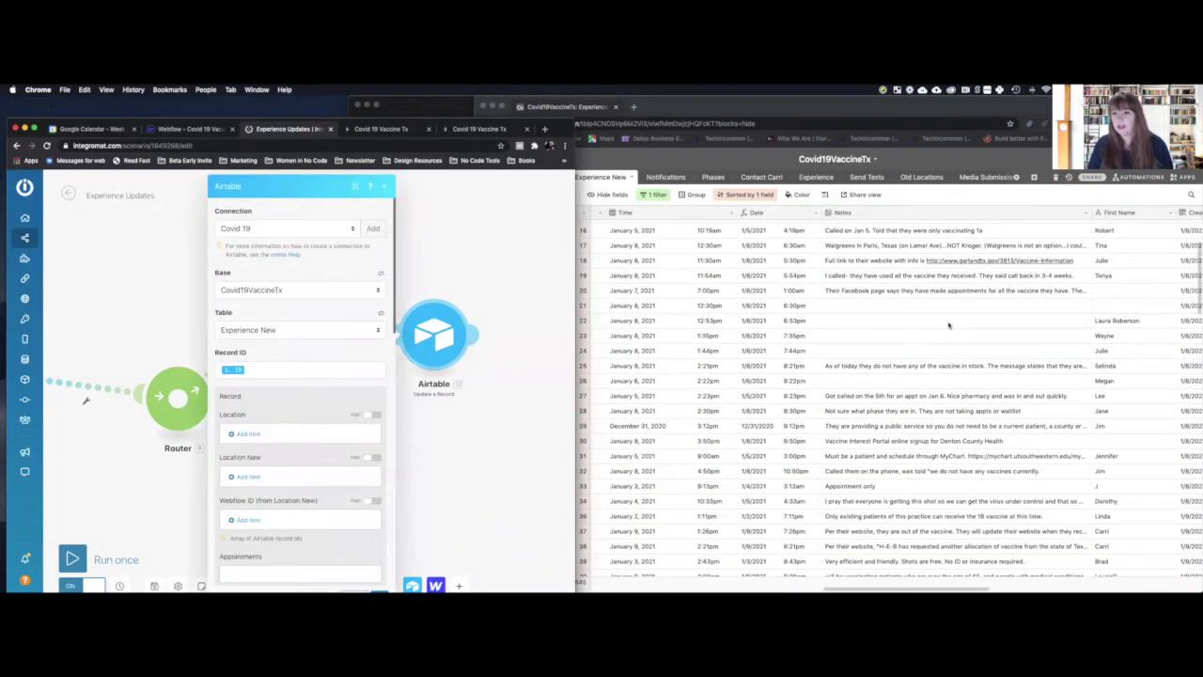
scroll(950, 324, "right", 10)
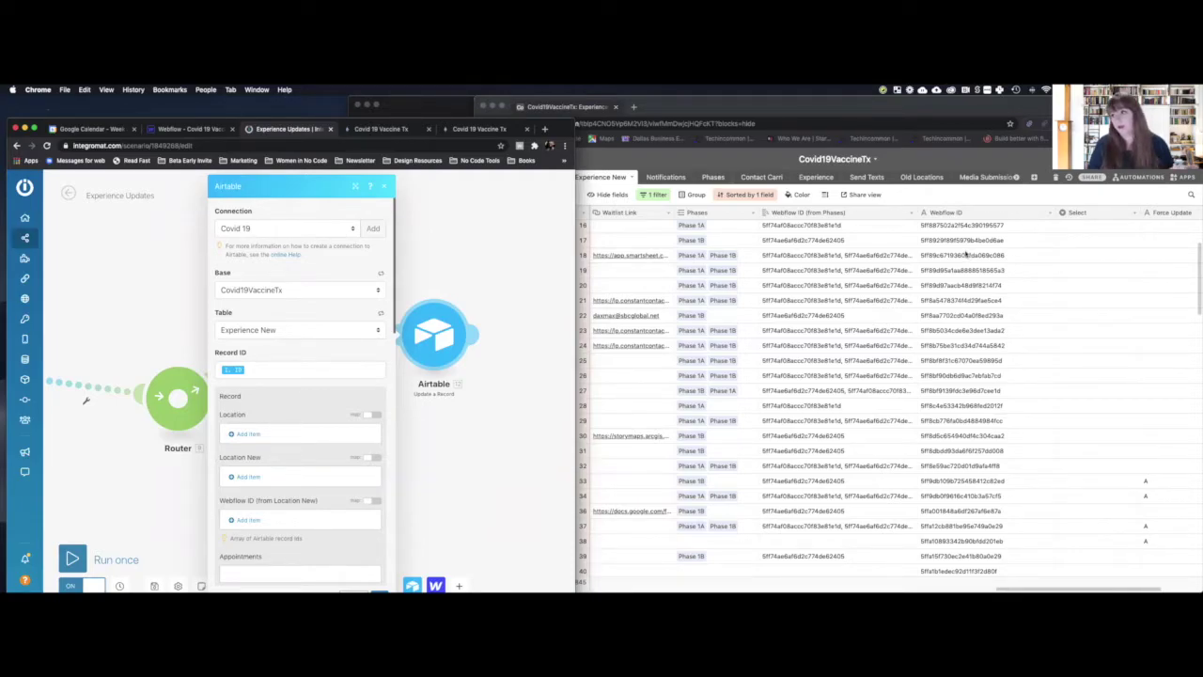
- Inspect the Item ID mapping for the Webflow ID field in the Update a Record module, and close its settings
scroll(331, 367, "down", 1)
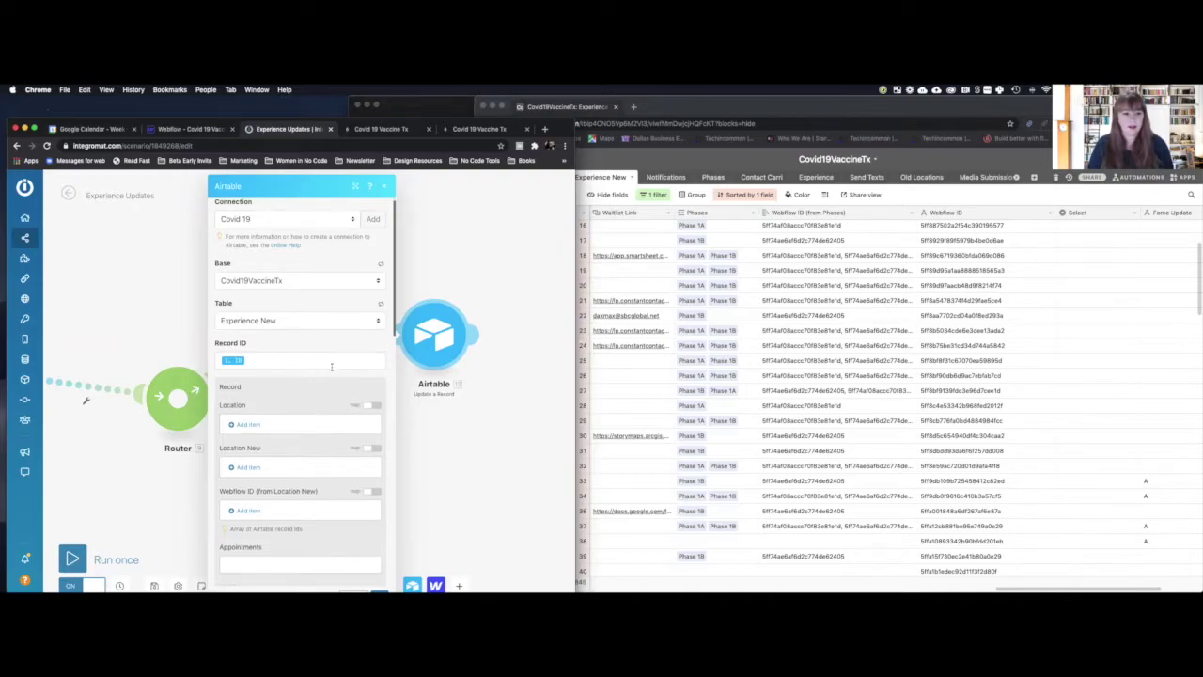
scroll(331, 367, "down", 10)
scroll(331, 367, "down", 15)
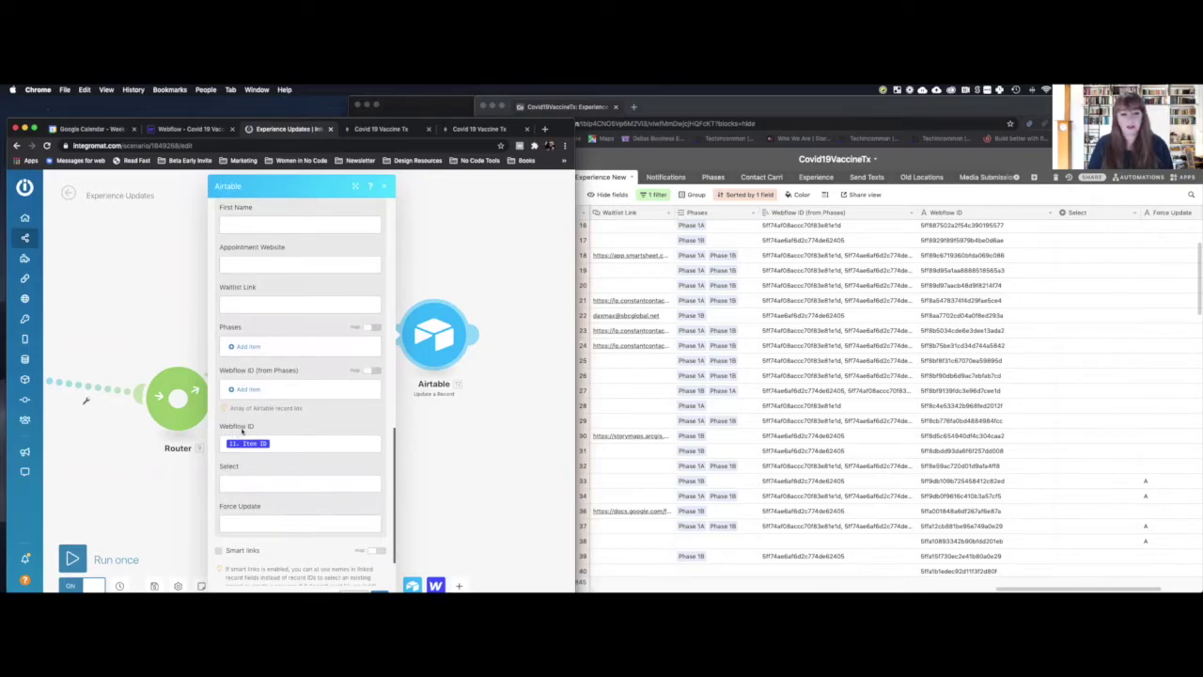
left_click(276, 444)
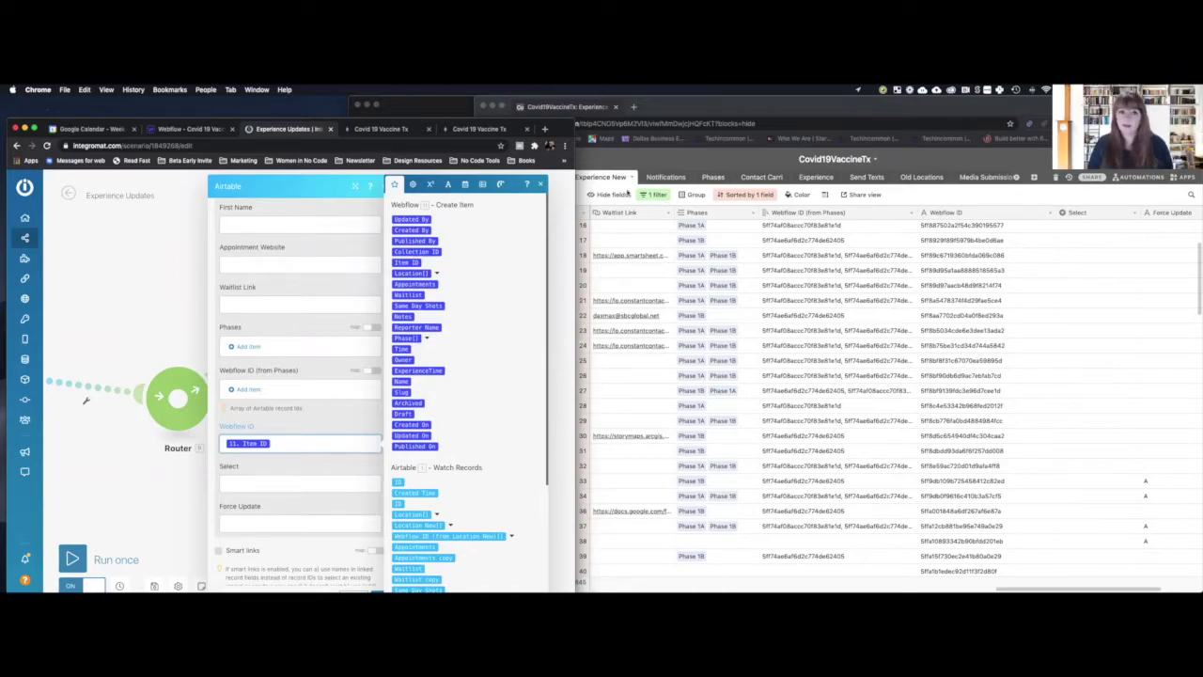
left_click(541, 185)
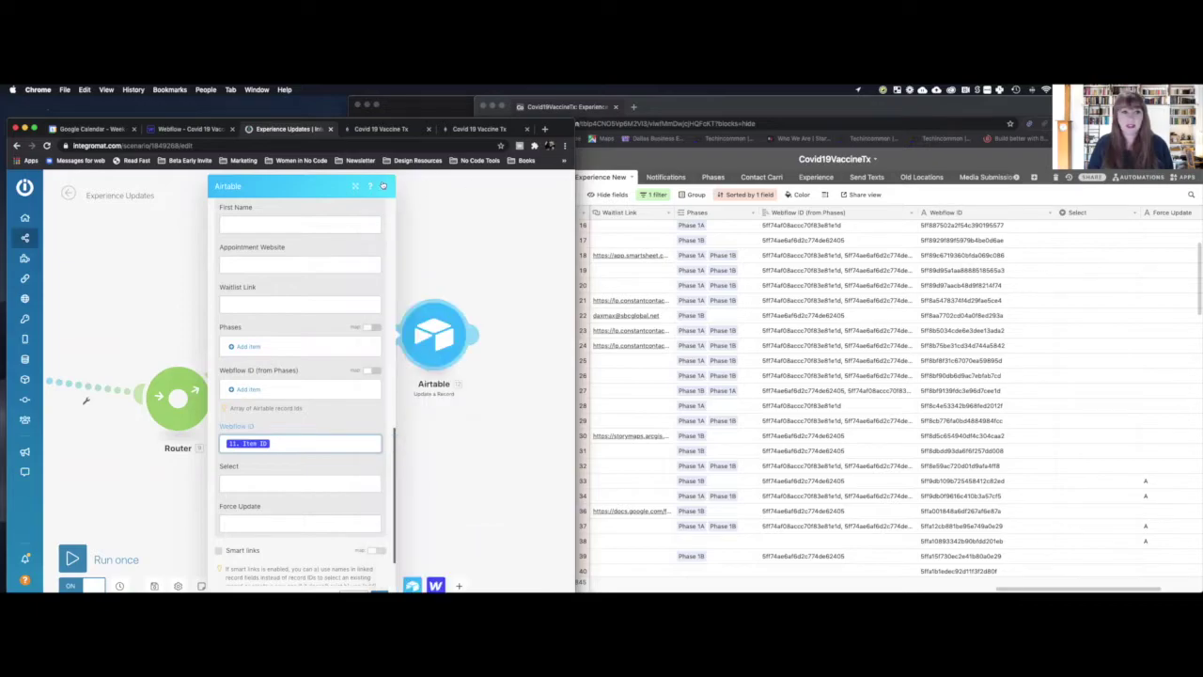
left_click(384, 185)
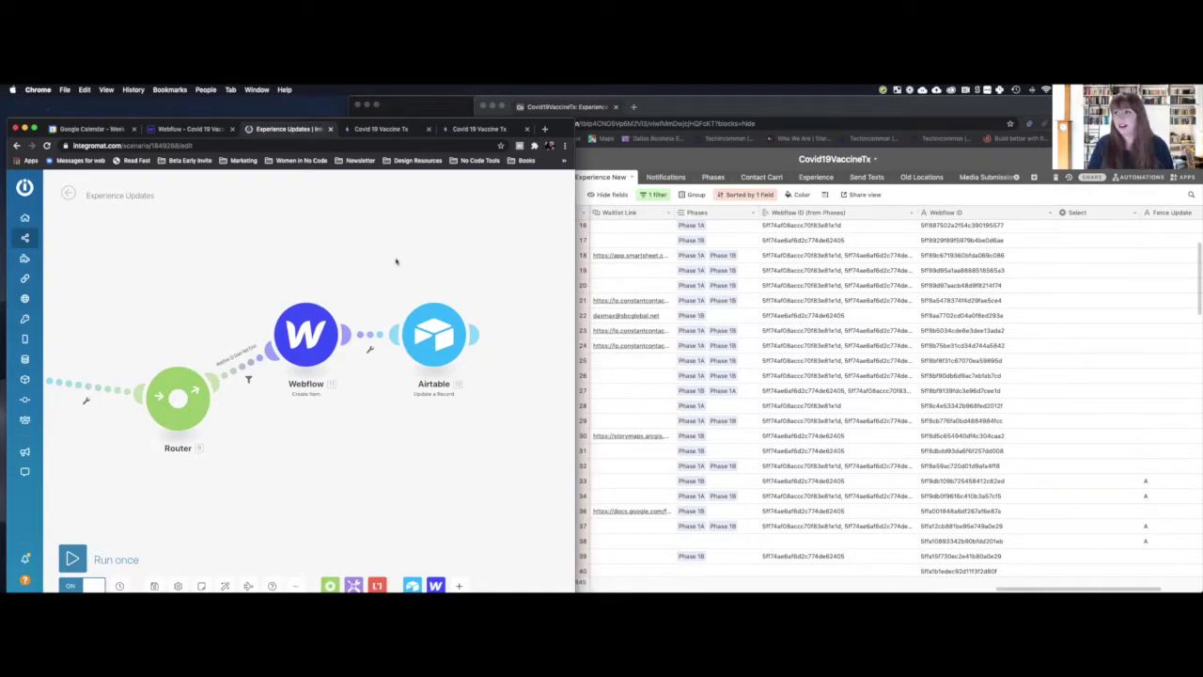
- Open the list of all Integromat scenarios, and compare the Parkland Hospital page with the Phases columns in Airtable
left_click(42, 237)
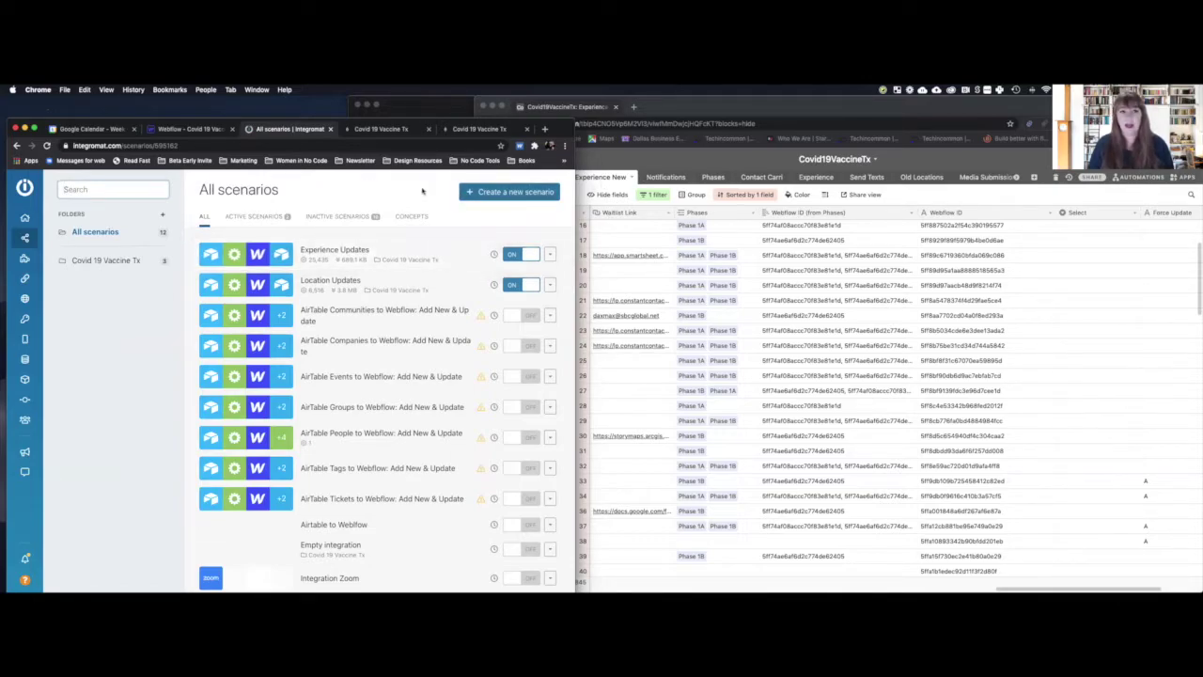
left_click(390, 129)
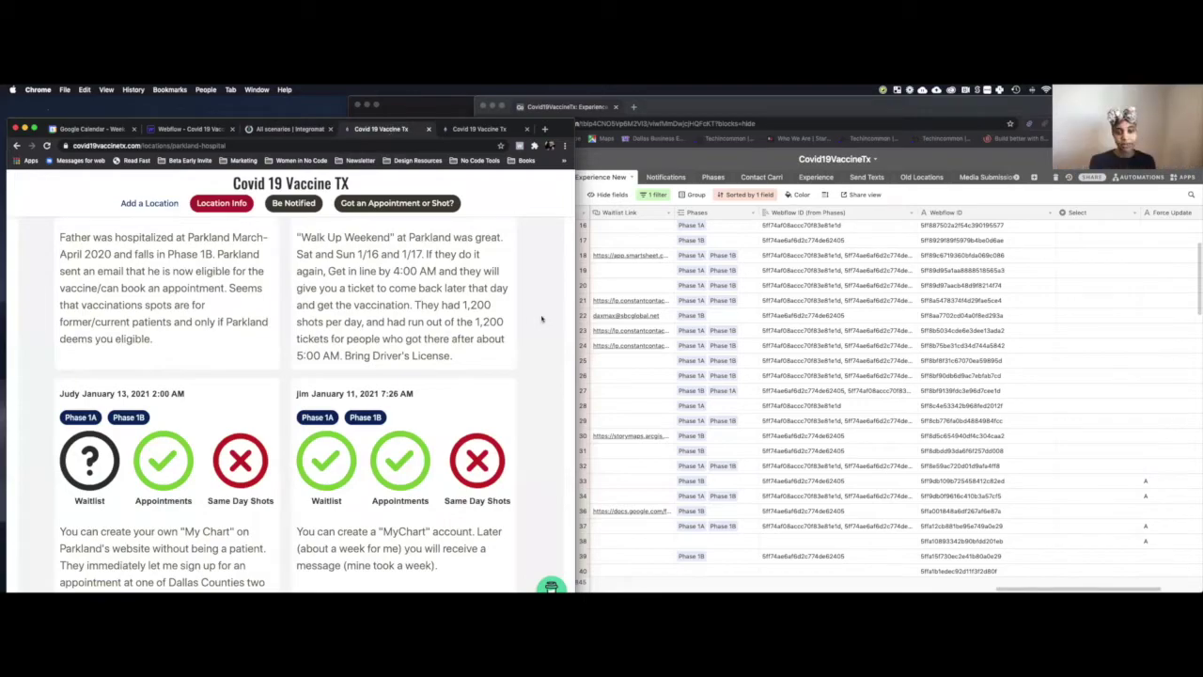
scroll(729, 331, "right", 3)
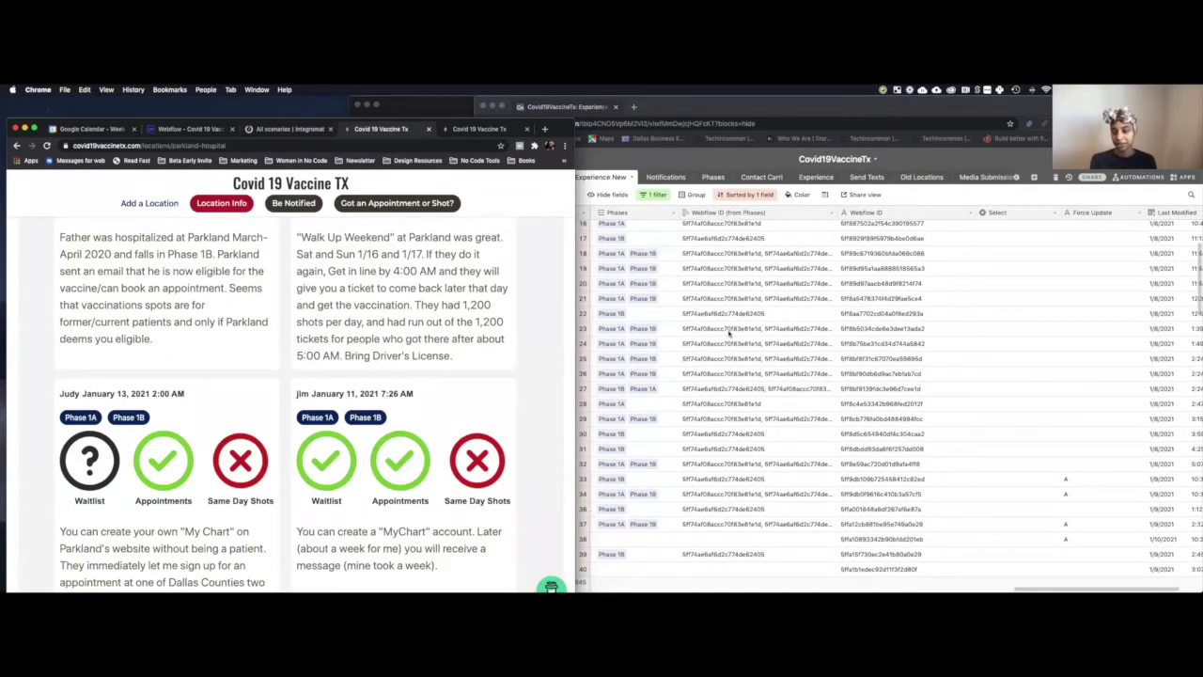
scroll(728, 330, "left", 1)
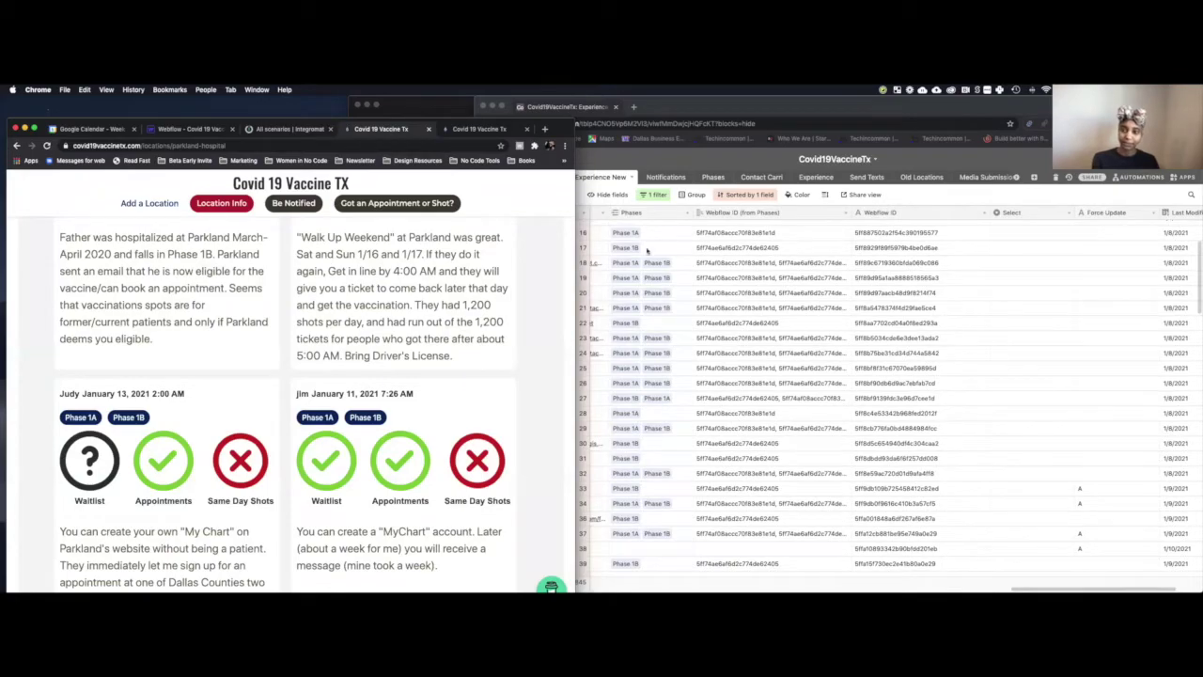
- View the Location Updates scenario from Integromat's scenario list, and open the dashboard to check operations usage
left_click(278, 128)
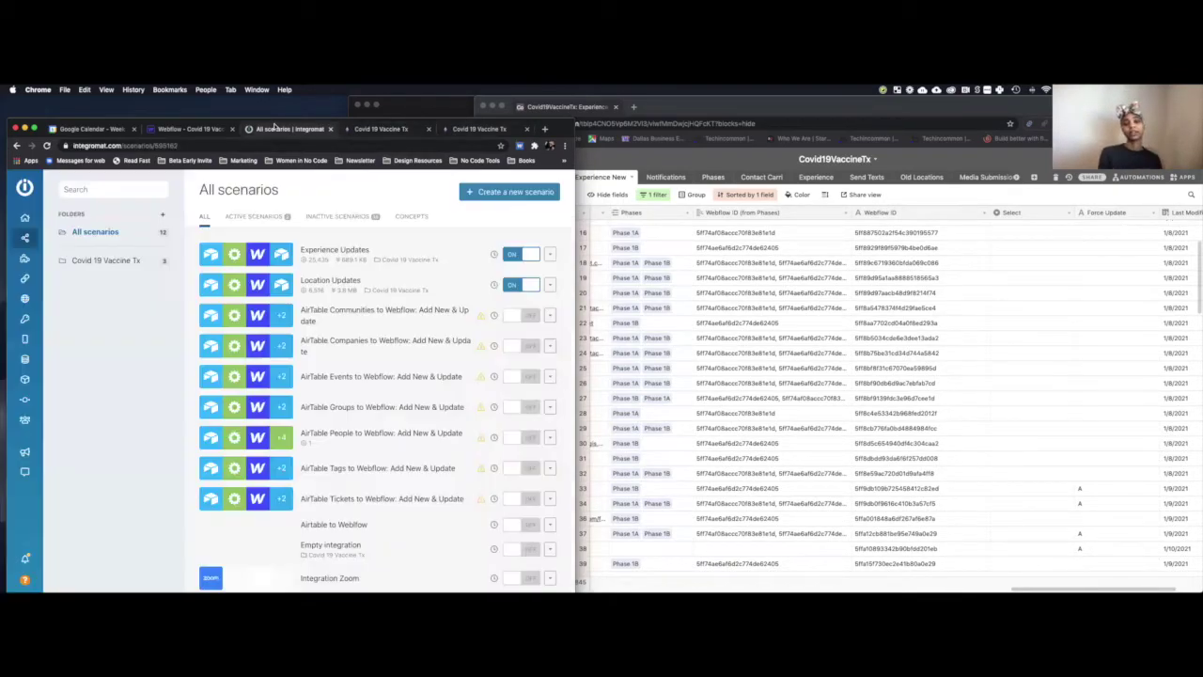
left_click(333, 293)
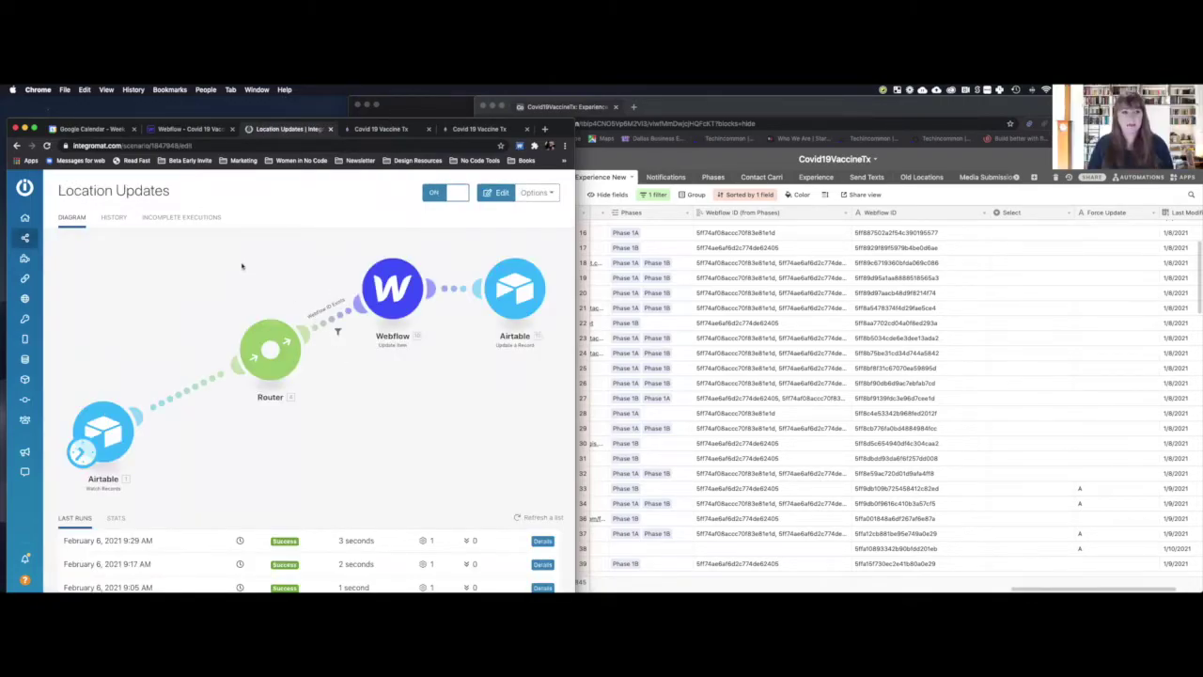
mouse_move(34, 239)
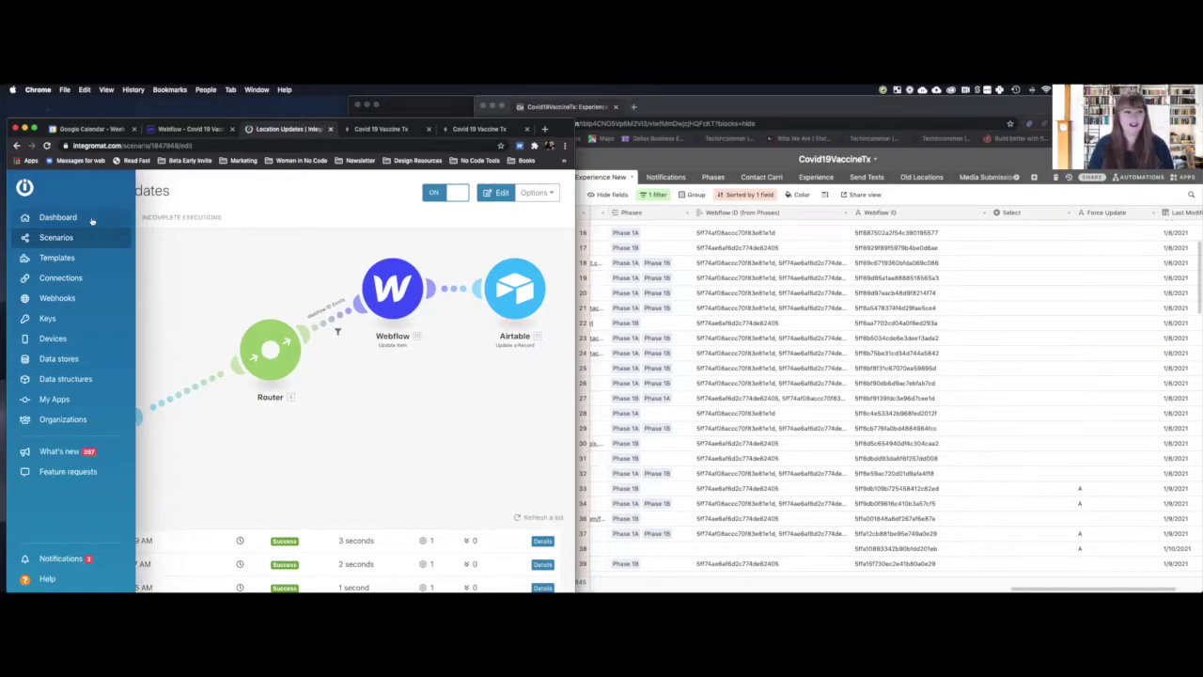
left_click(36, 219)
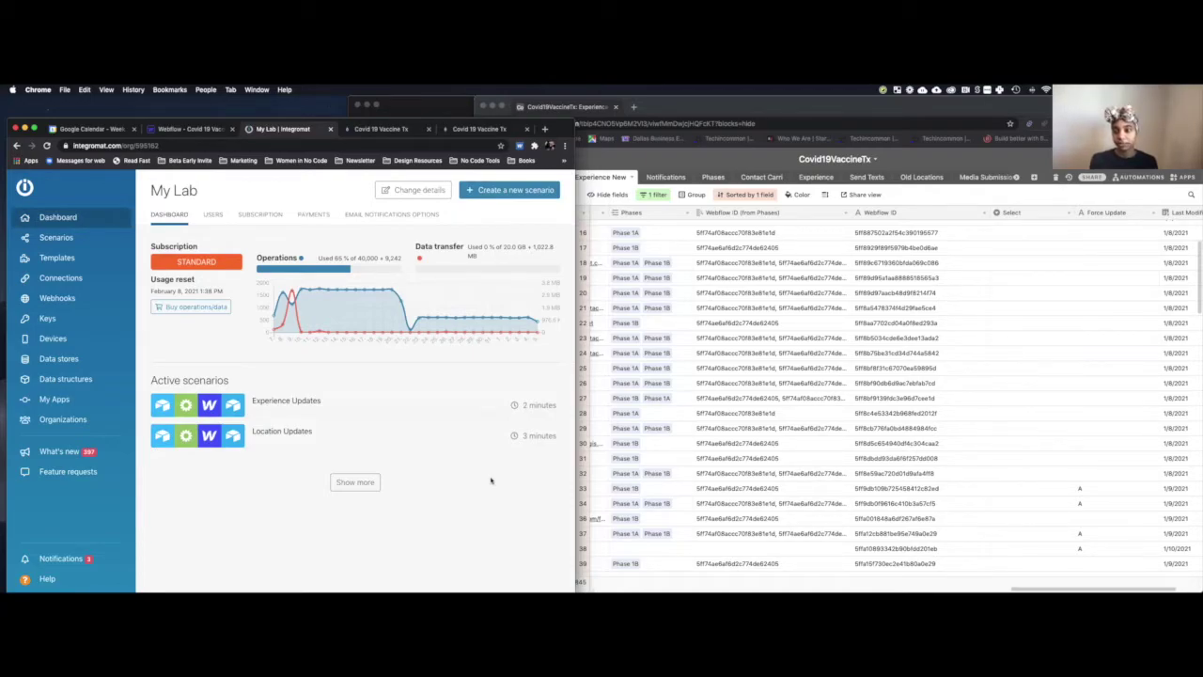
- Open the Official Locations table in Airtable, and bring up the Covid 19 Vaccine TX home page
left_click(661, 170)
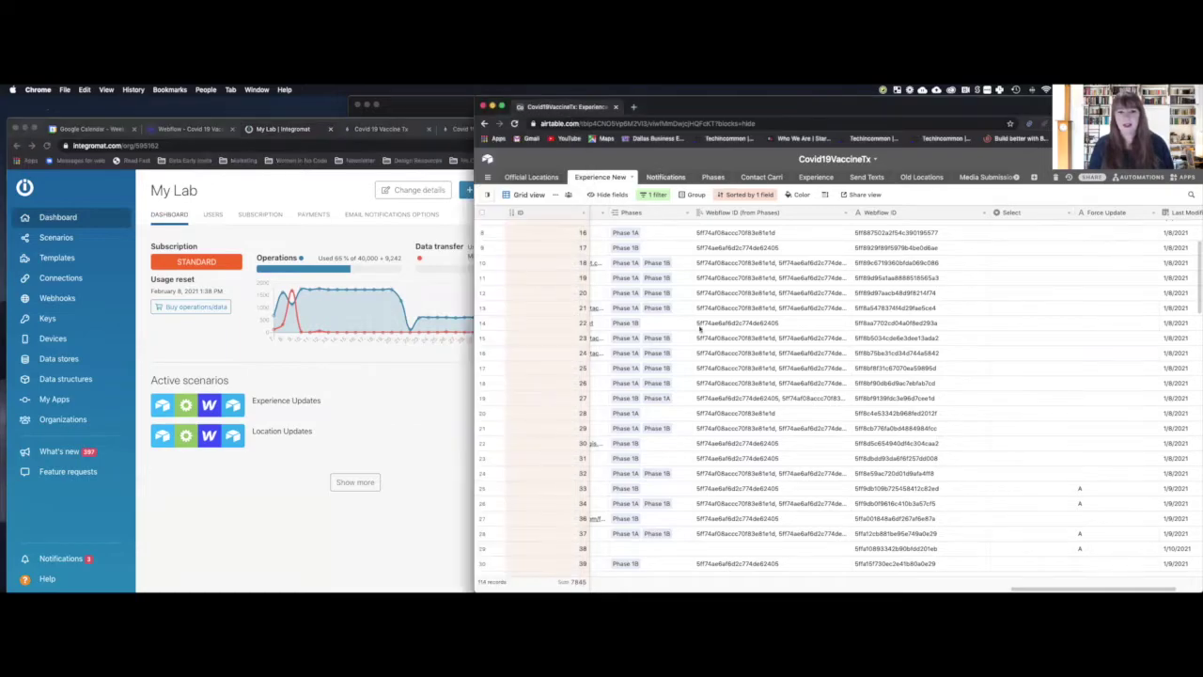
left_click(532, 178)
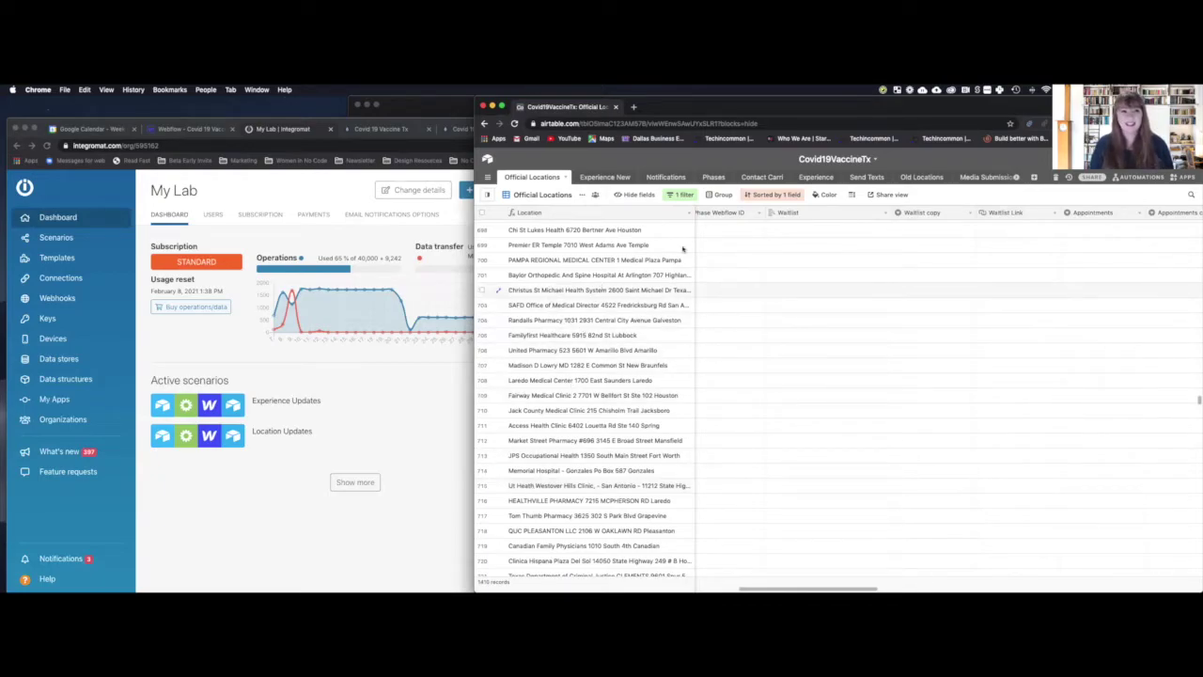
left_click(369, 133)
left_click(370, 130)
left_click(463, 128)
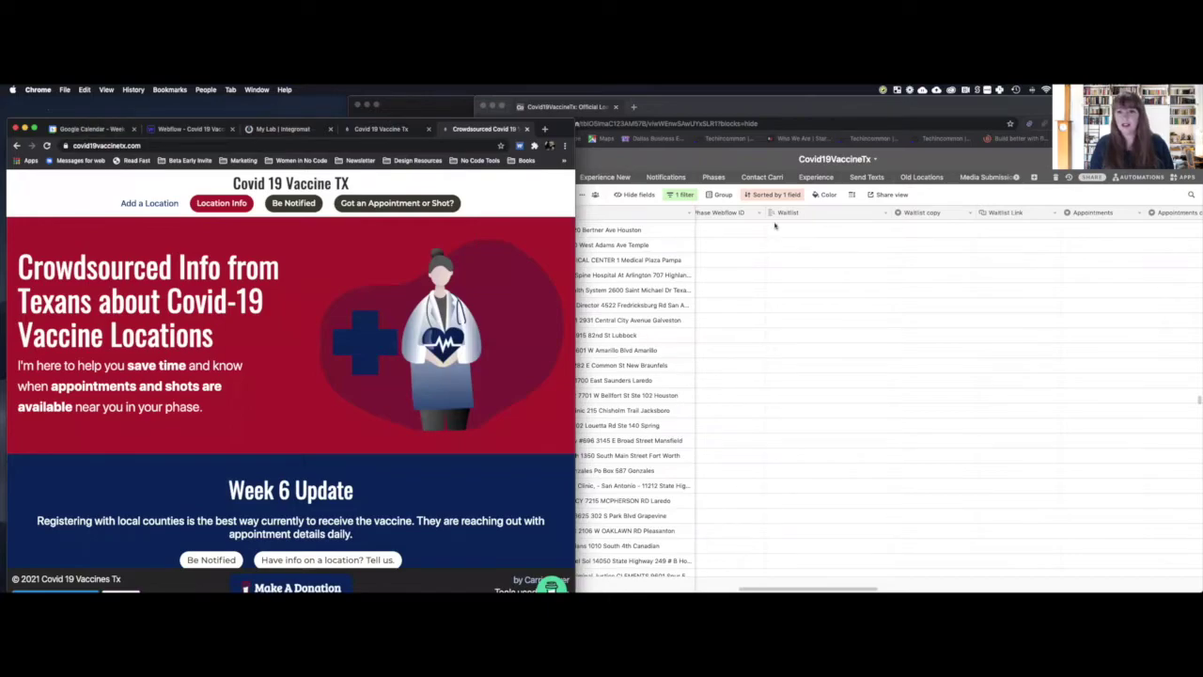
- Examine the home page's Week 6 Update and Covid-19 Vaccines in Texas sections, and move the browser window up the screen
left_click(755, 160)
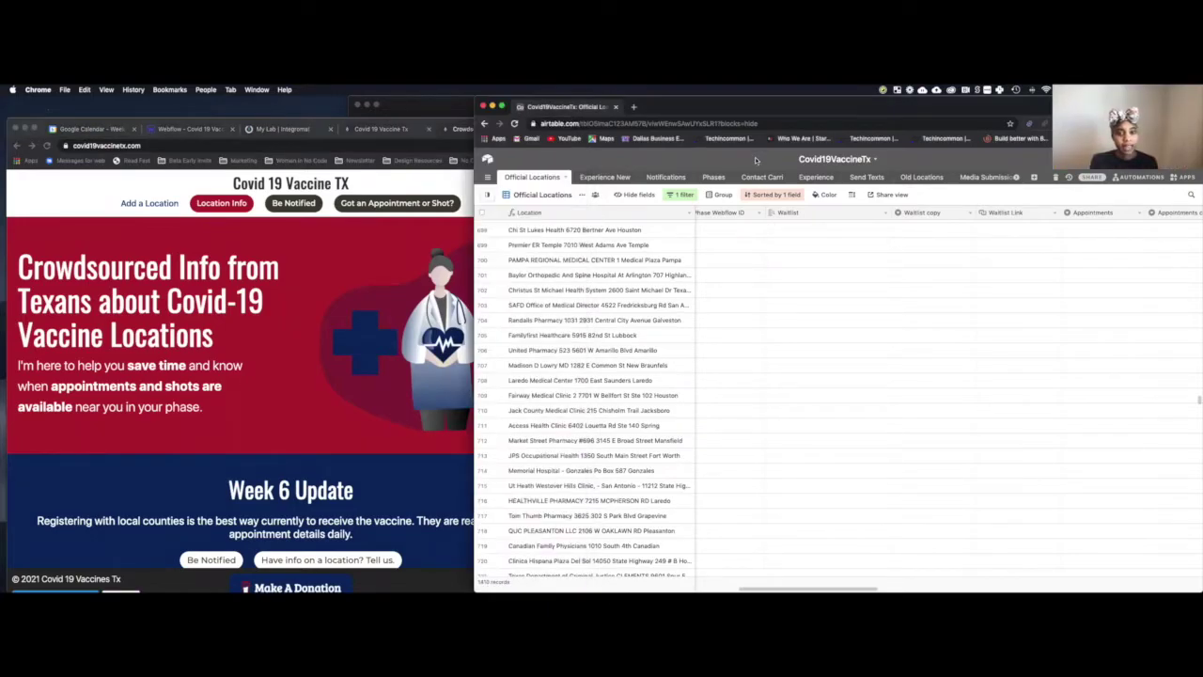
left_click(420, 270)
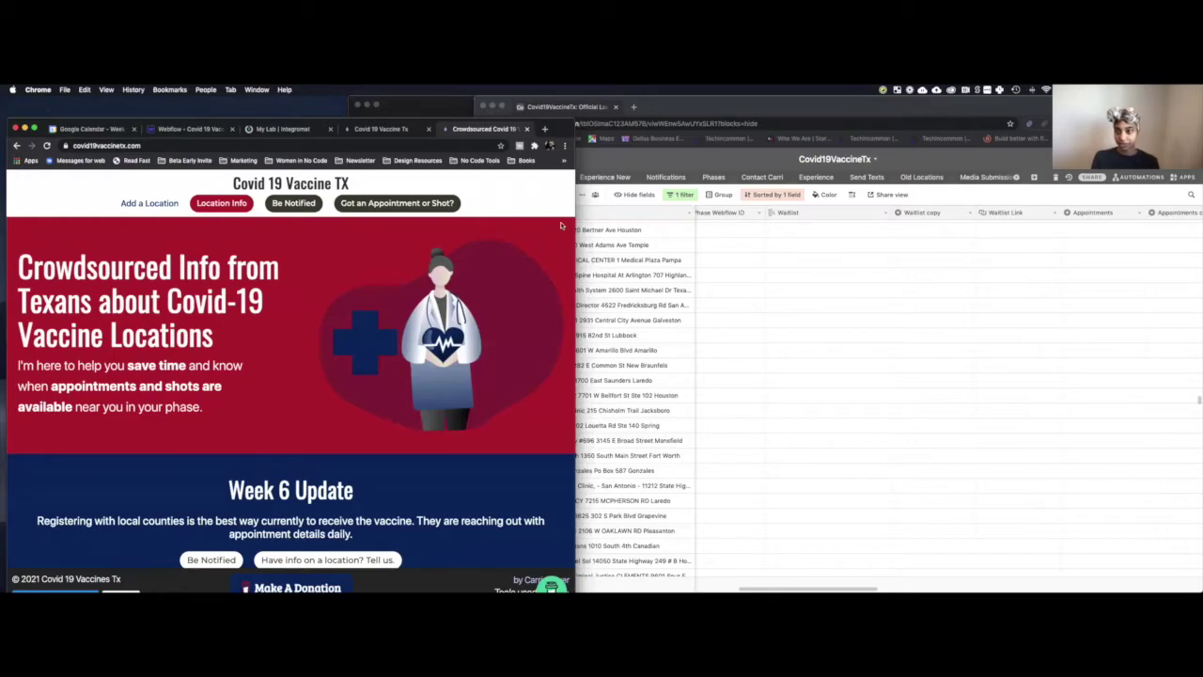
scroll(563, 223, "down", 4)
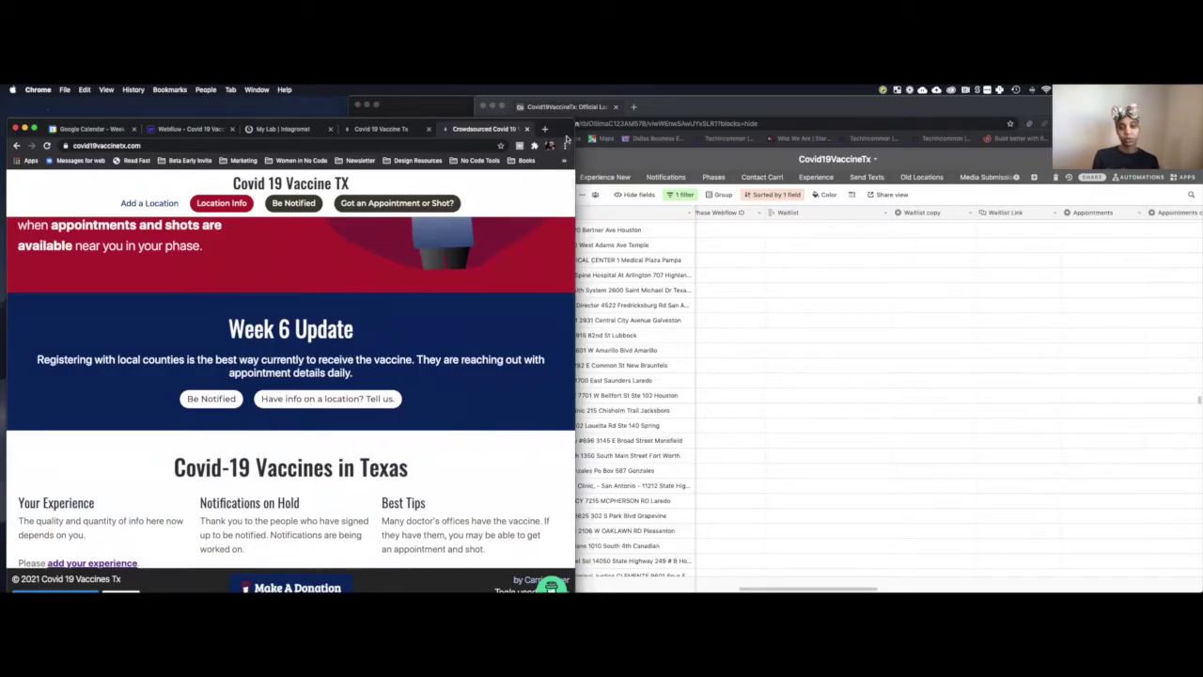
left_click_drag(565, 131, 568, 113)
scroll(448, 340, "down", 4)
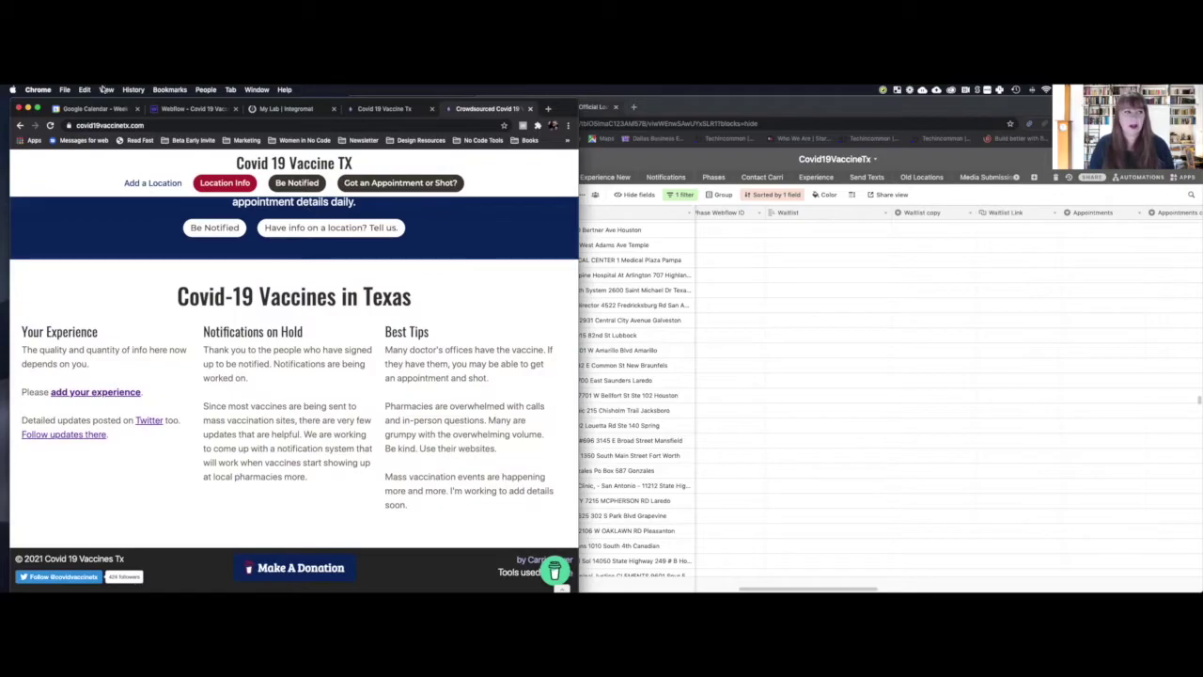
left_click_drag(54, 101, 50, 98)
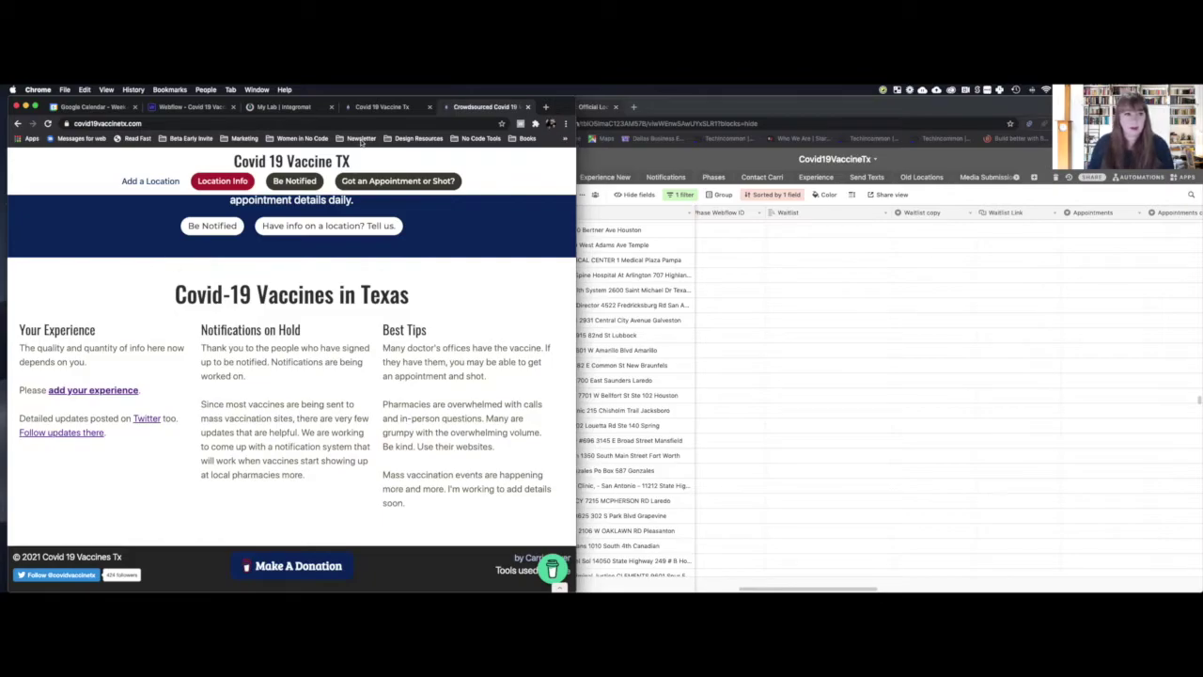
- Switch to the Parkland Hospital location page and examine its visitor experience reports
left_click(385, 107)
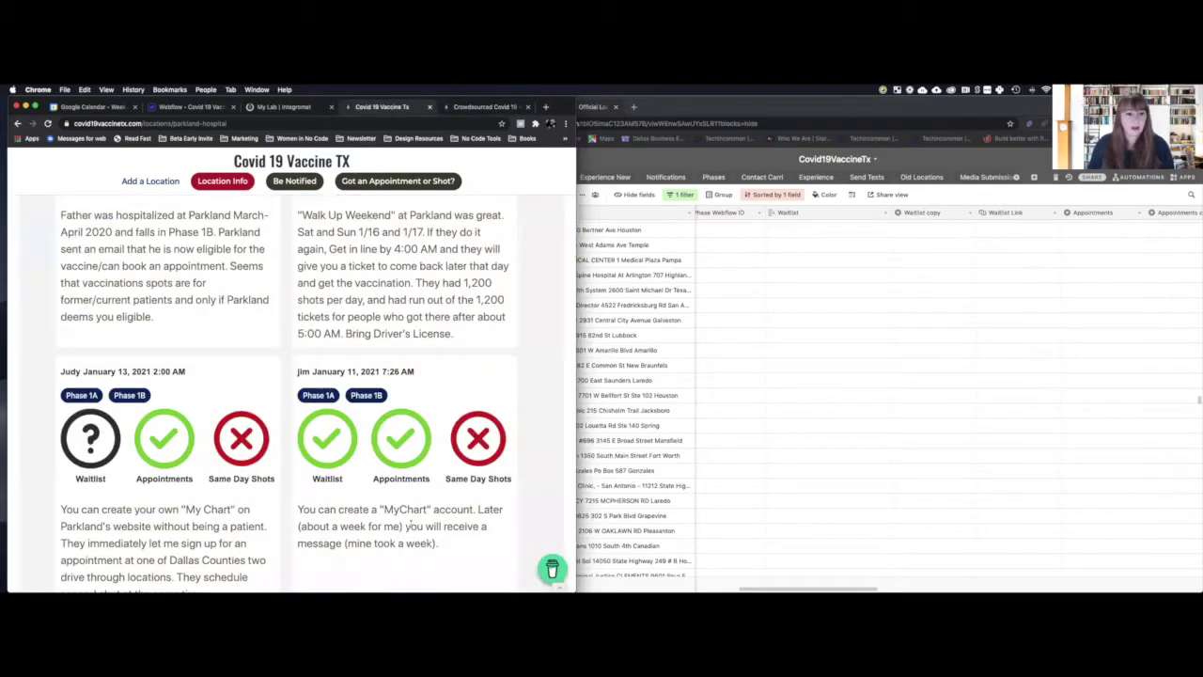
scroll(411, 510, "down", 2)
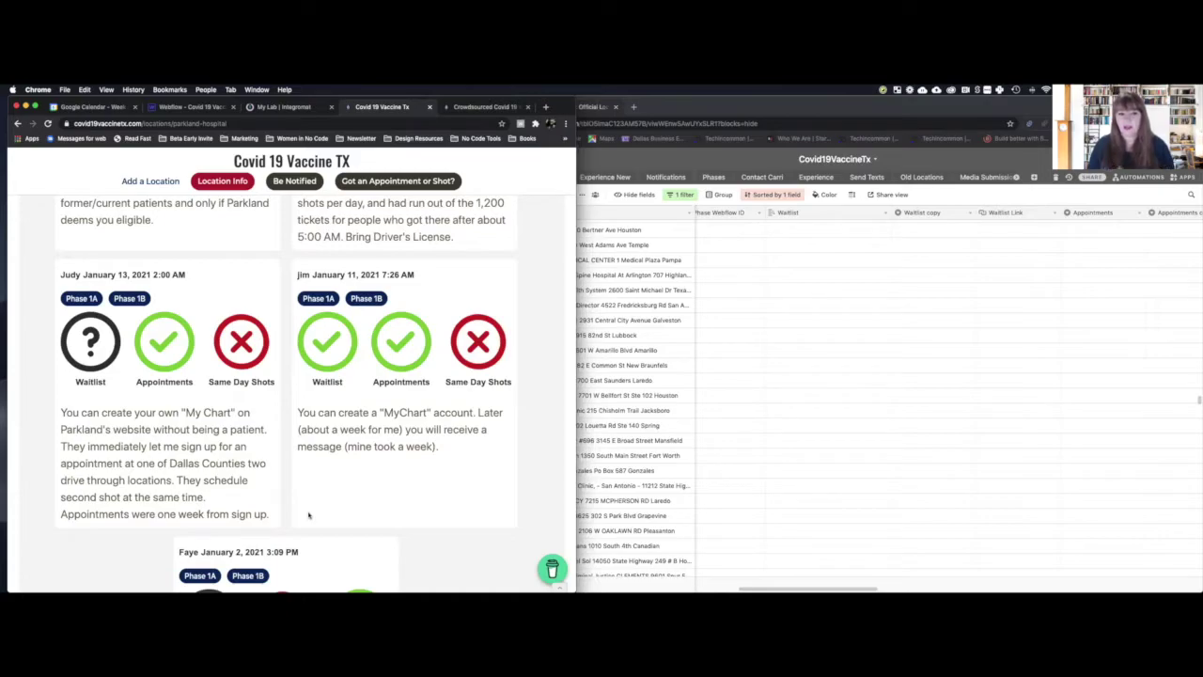
scroll(369, 414, "up", 1)
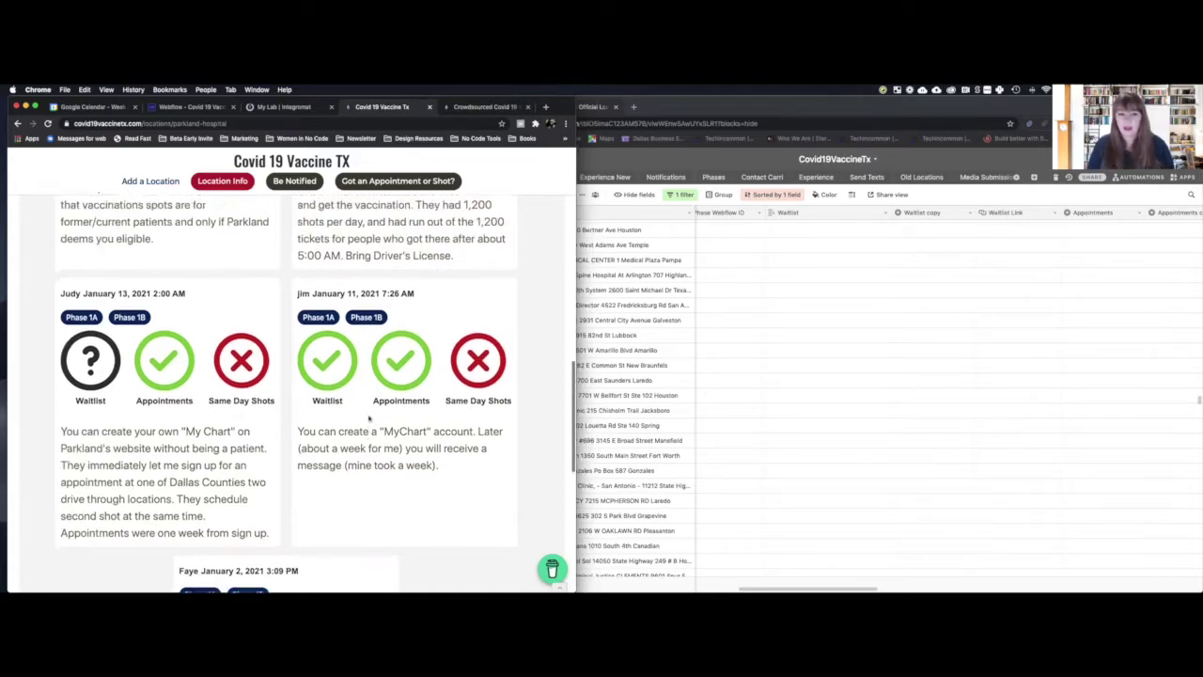